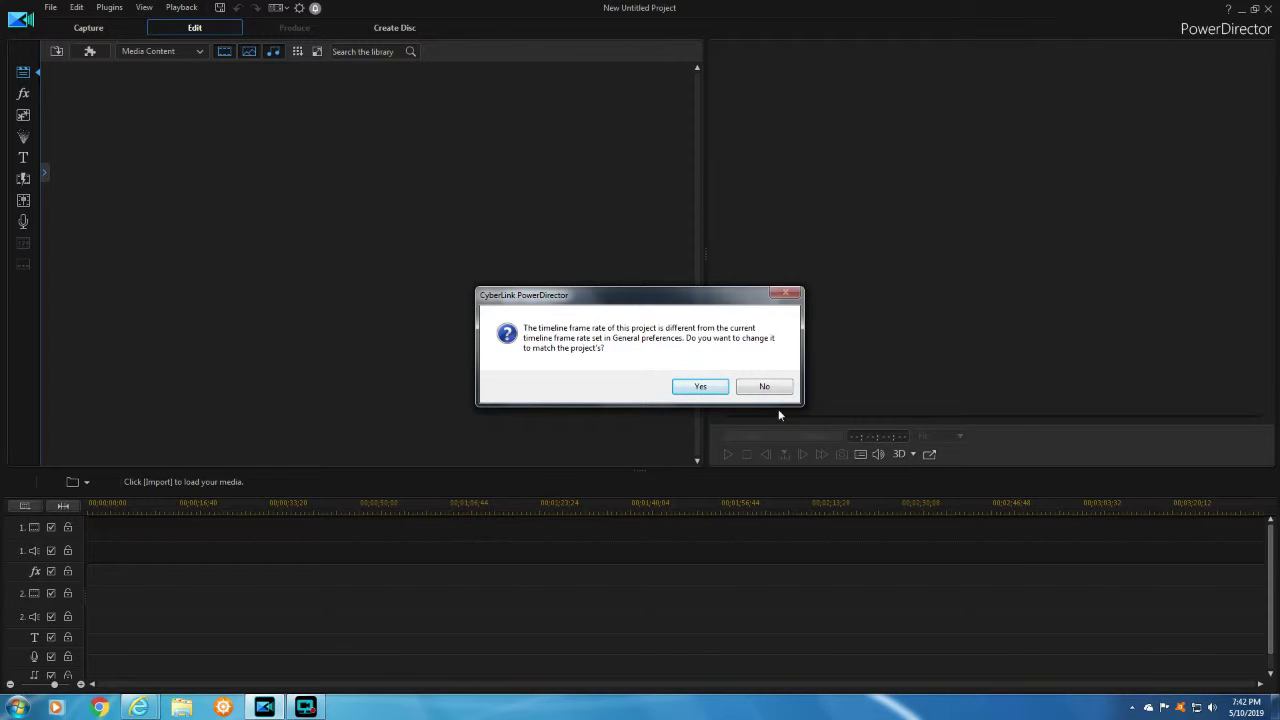
Step: Accept changing the timeline frame rate to match the project's and play the whole movie from the beginning
{"action": "left_click", "coordinate": [701, 388]}
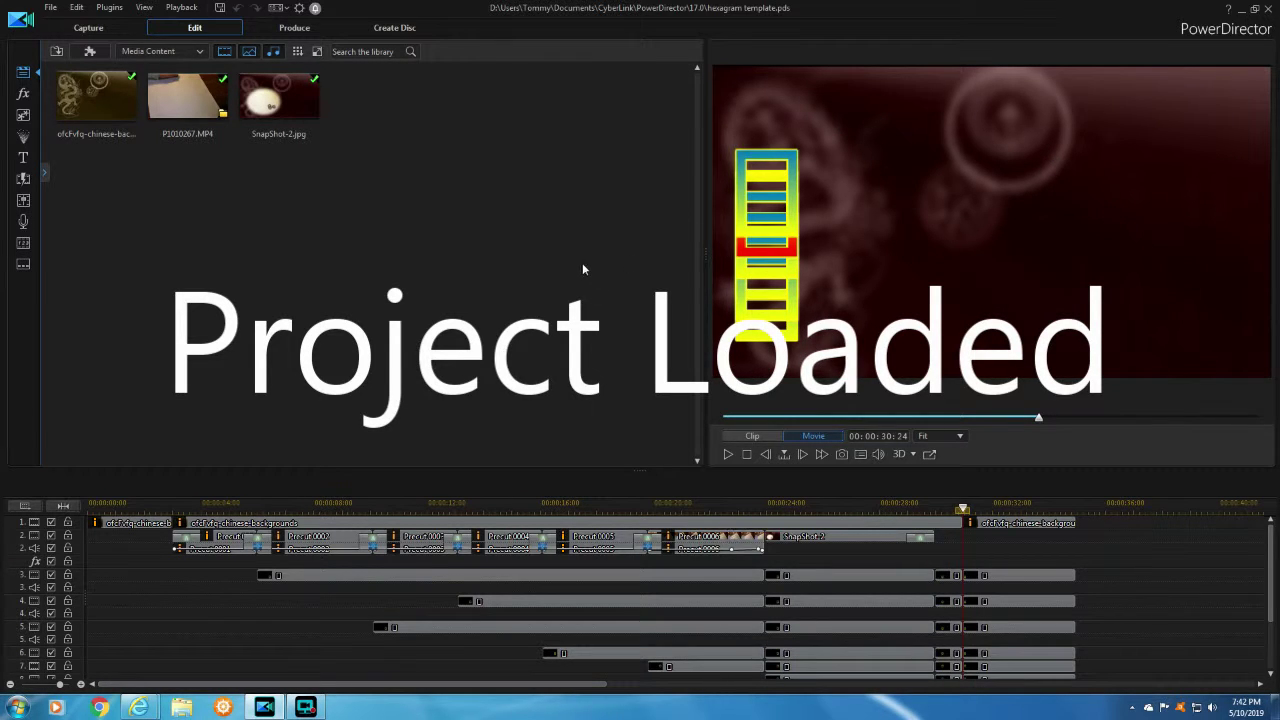
{"action": "key", "text": "Home"}
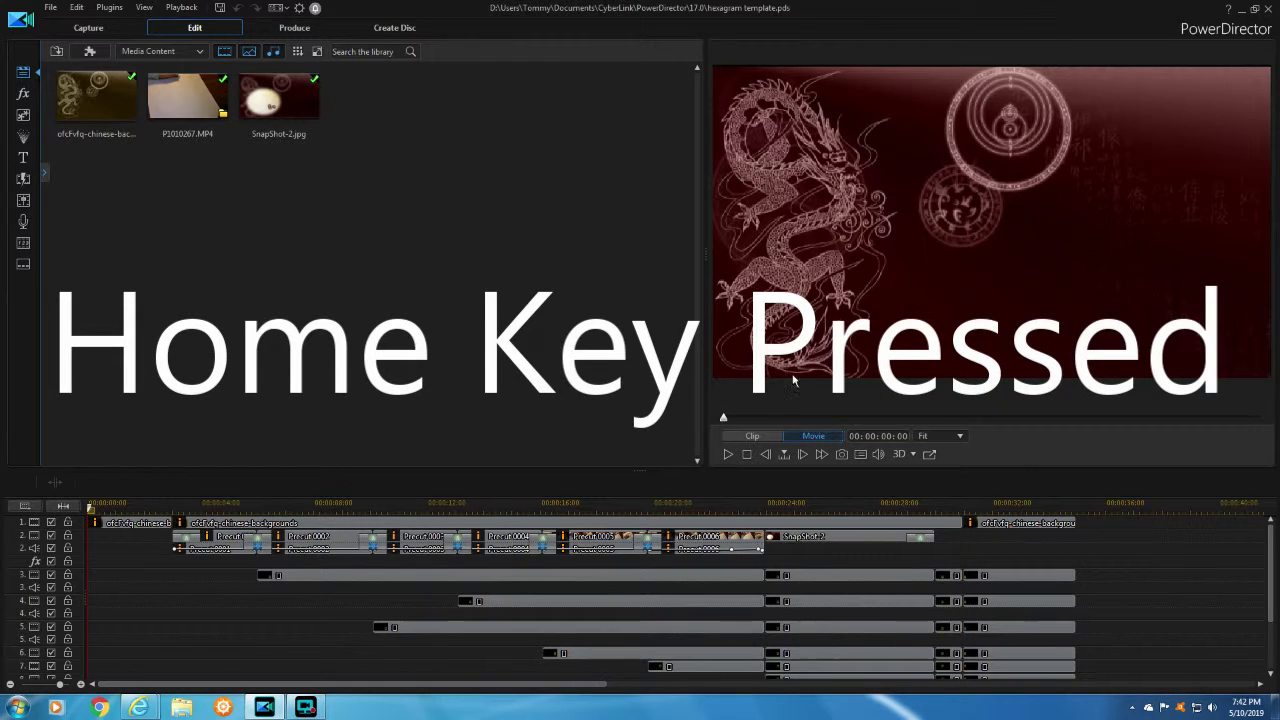
{"action": "left_click", "coordinate": [727, 455]}
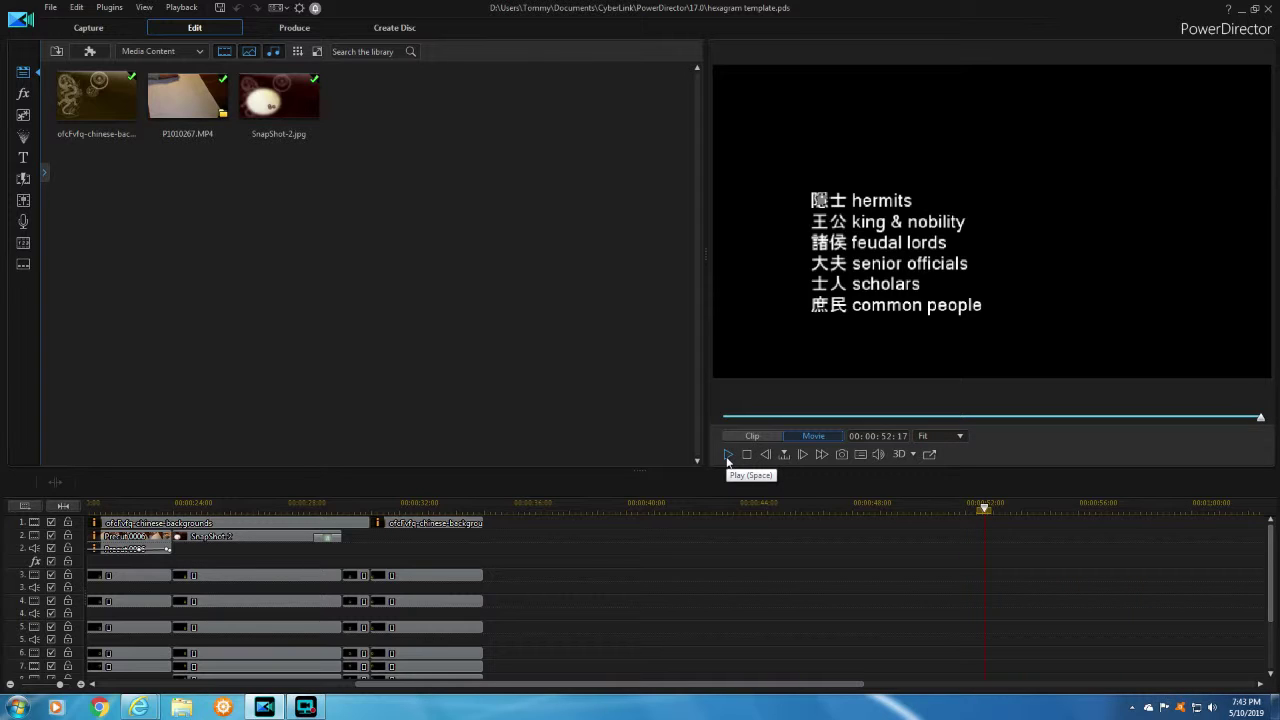
Step: Examine the hexagram title clips near the end of the timeline on tracks 6, 9 and 10
{"action": "left_click_drag", "start_coordinate": [1272, 563], "coordinate": [1272, 593]}
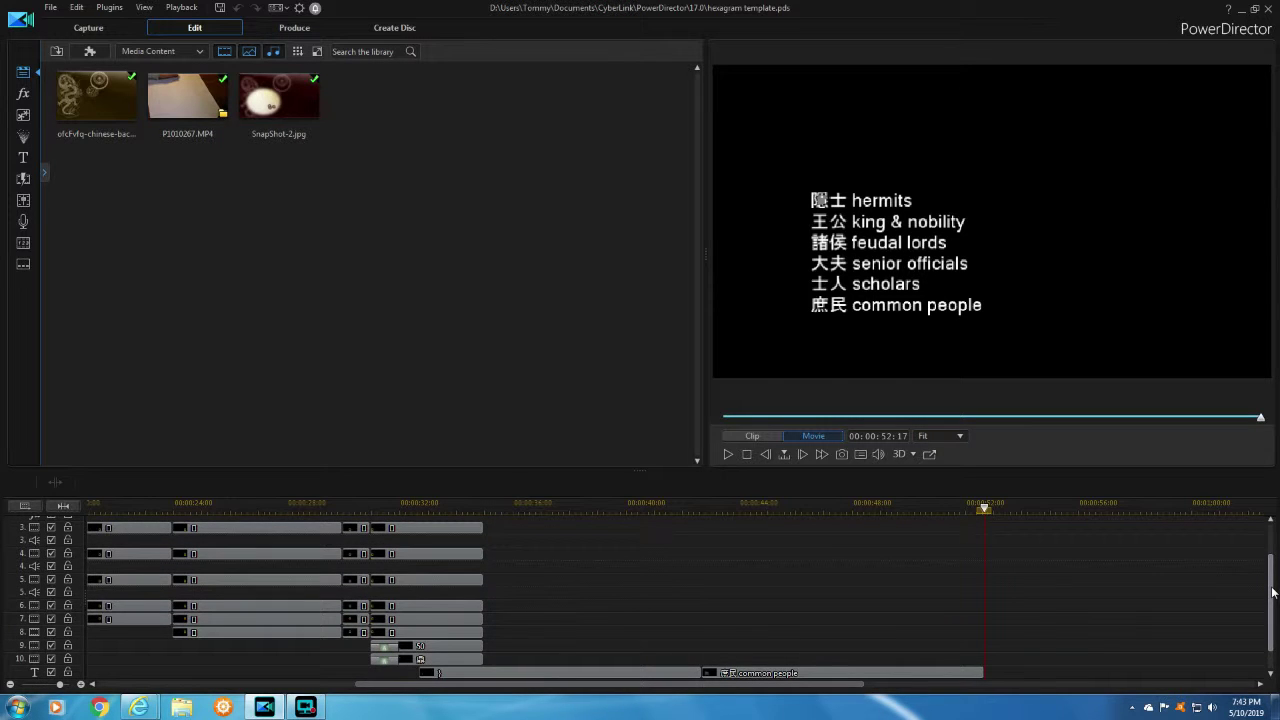
{"action": "mouse_move", "coordinate": [447, 604]}
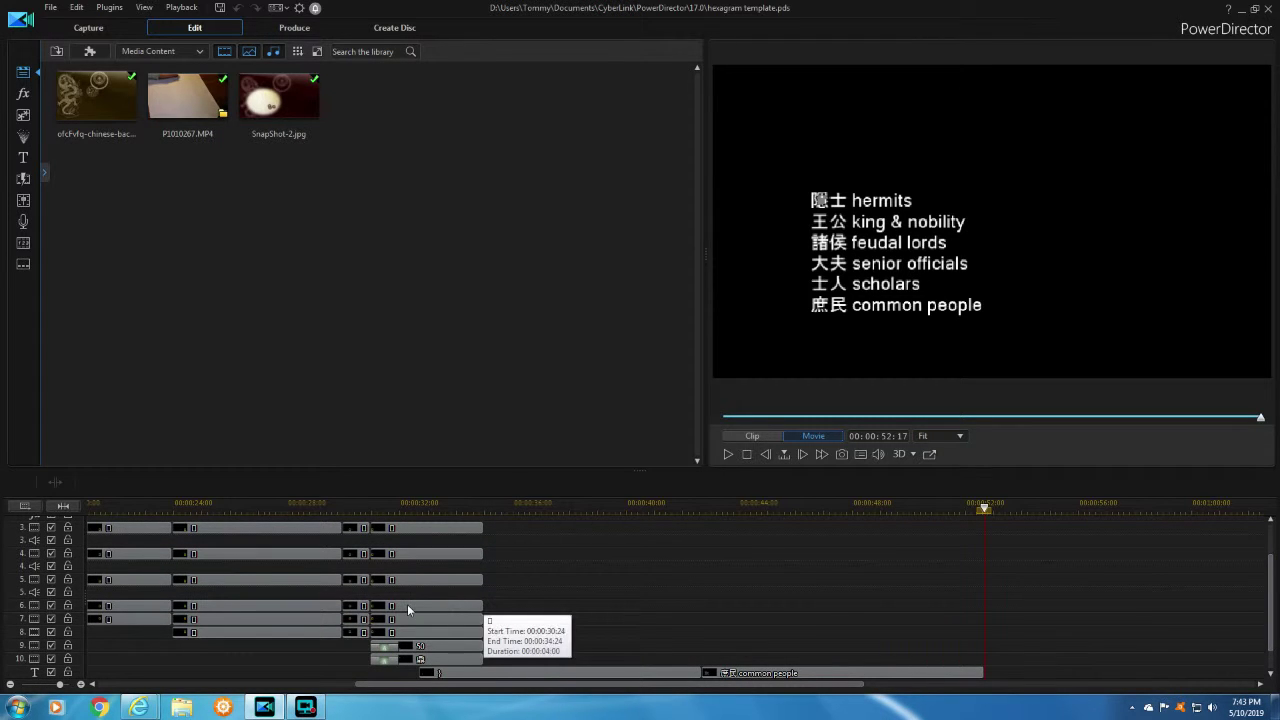
{"action": "mouse_move", "coordinate": [362, 608]}
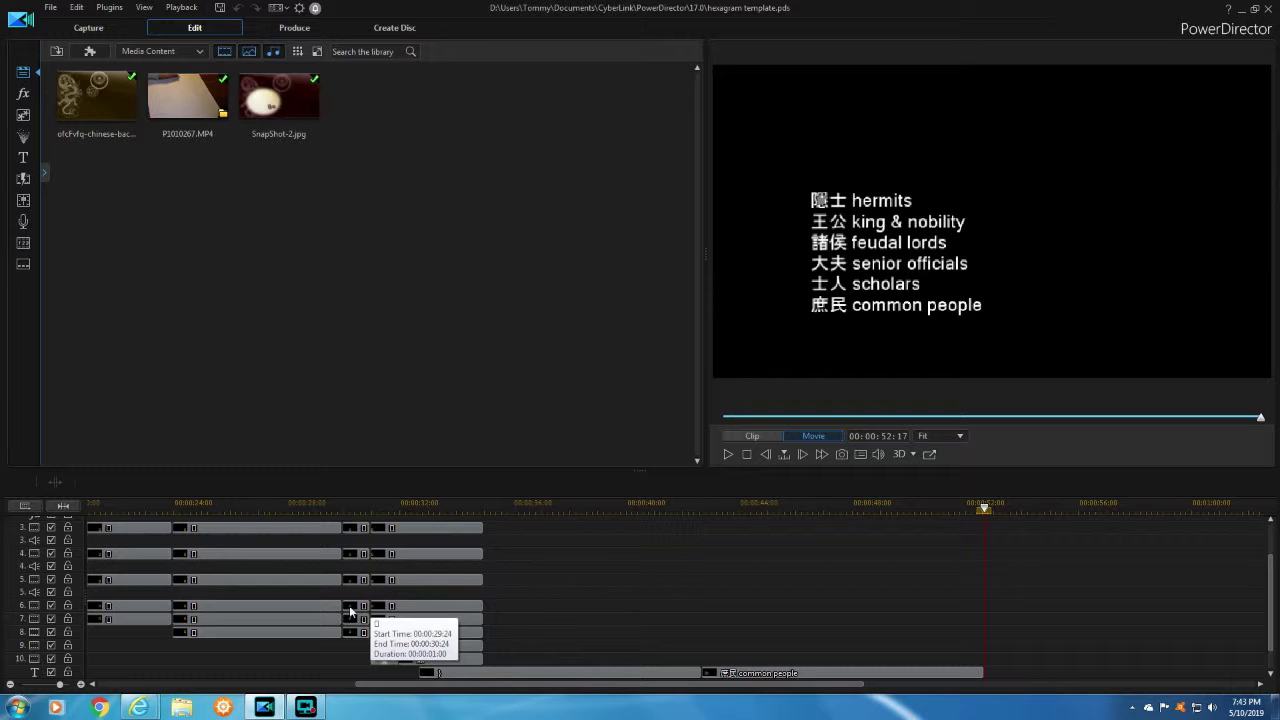
{"action": "left_click", "coordinate": [355, 607]}
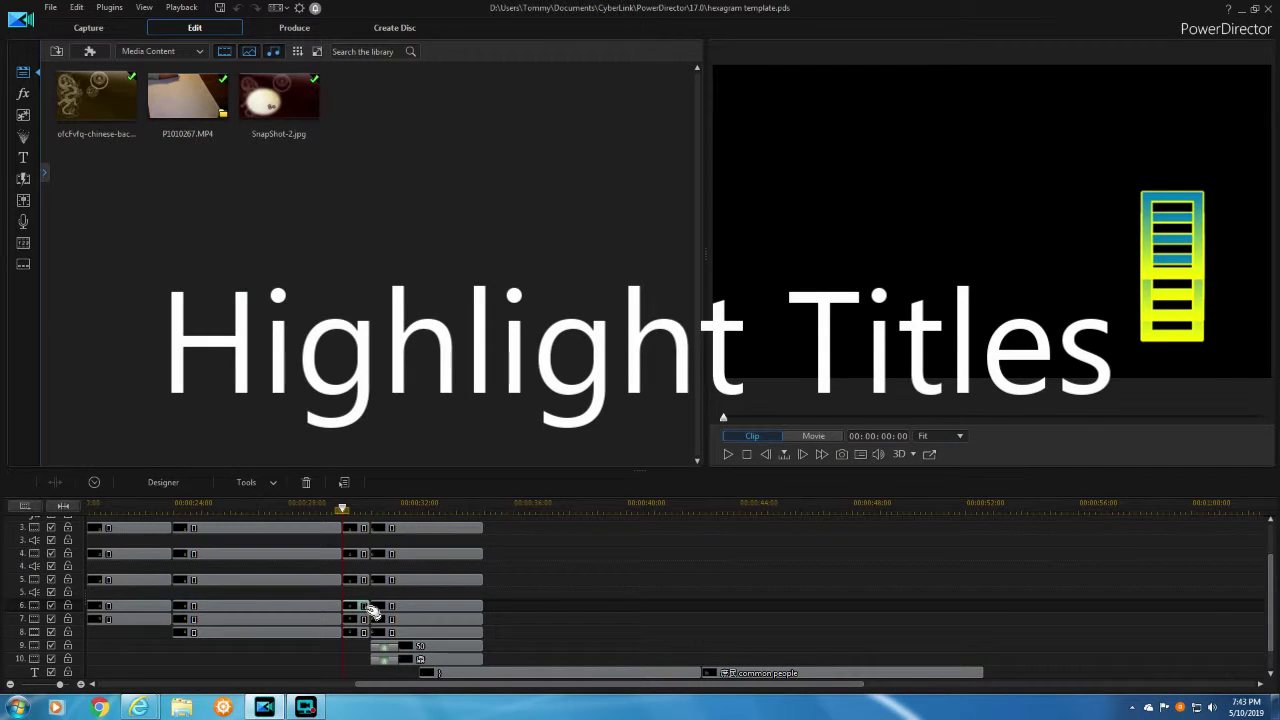
{"action": "mouse_move", "coordinate": [386, 614]}
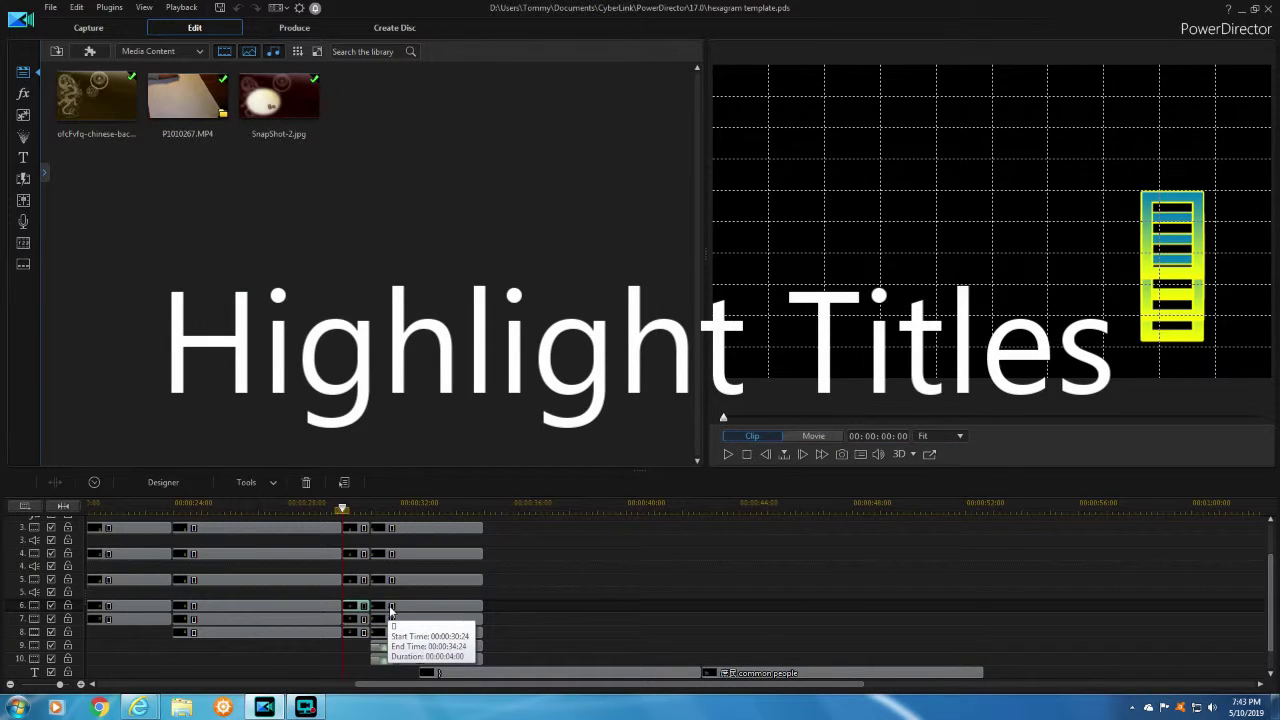
{"action": "left_click", "coordinate": [391, 609]}
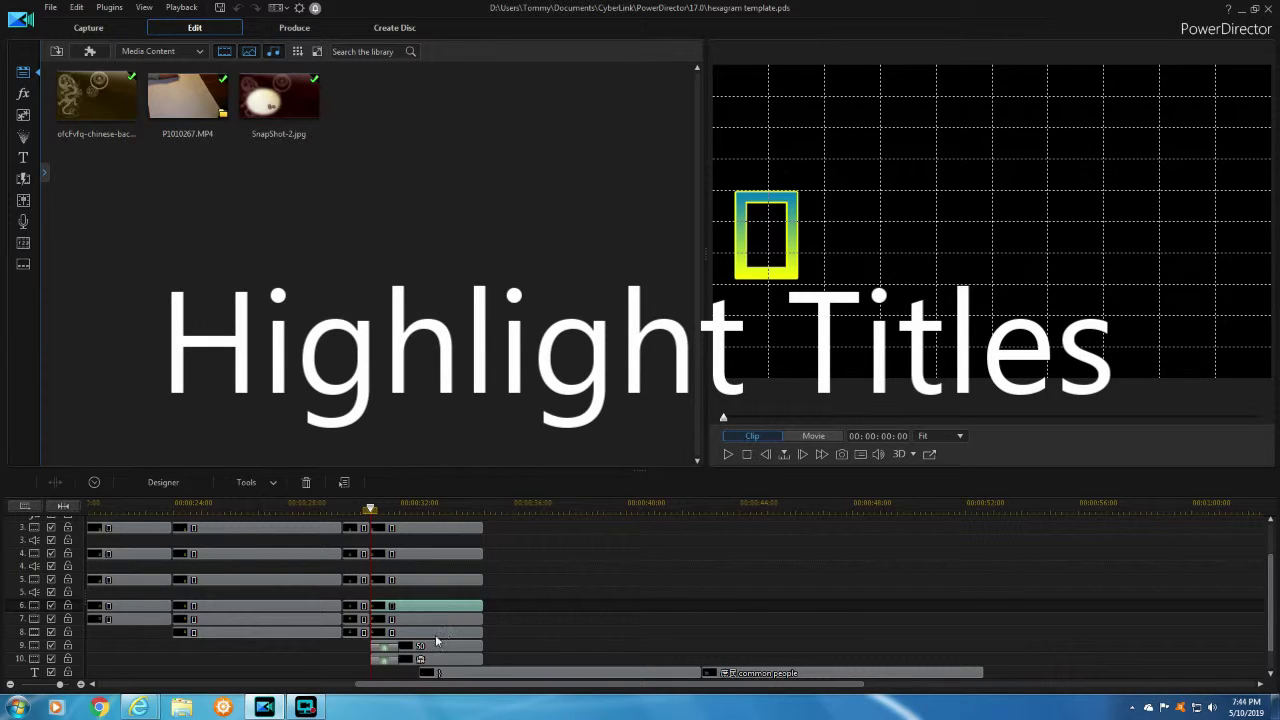
{"action": "left_click", "coordinate": [430, 647]}
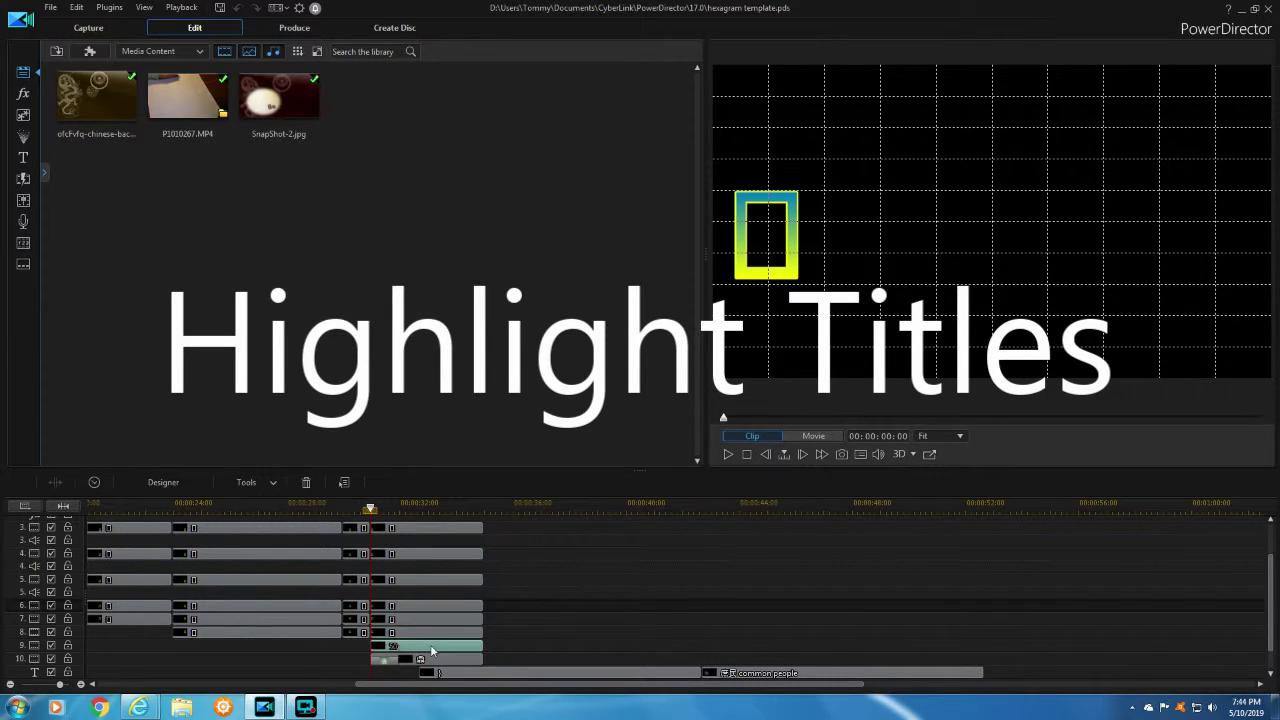
{"action": "mouse_move", "coordinate": [441, 666]}
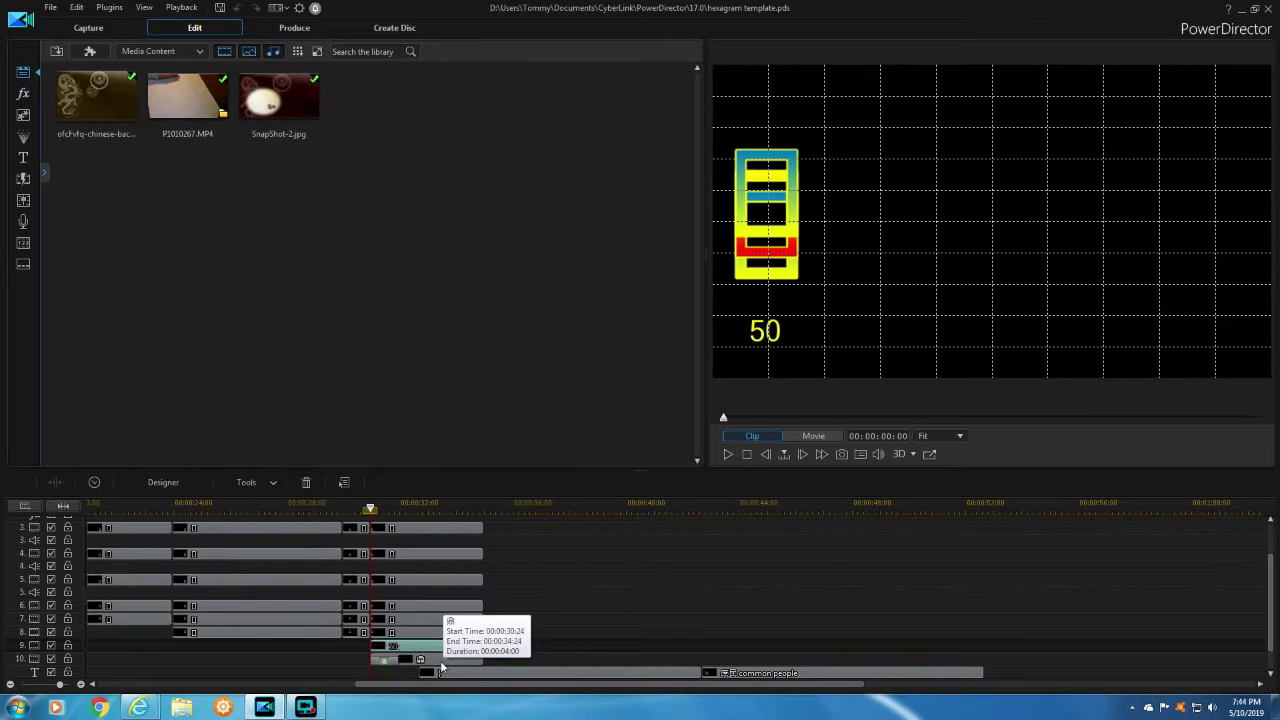
{"action": "left_click", "coordinate": [441, 662]}
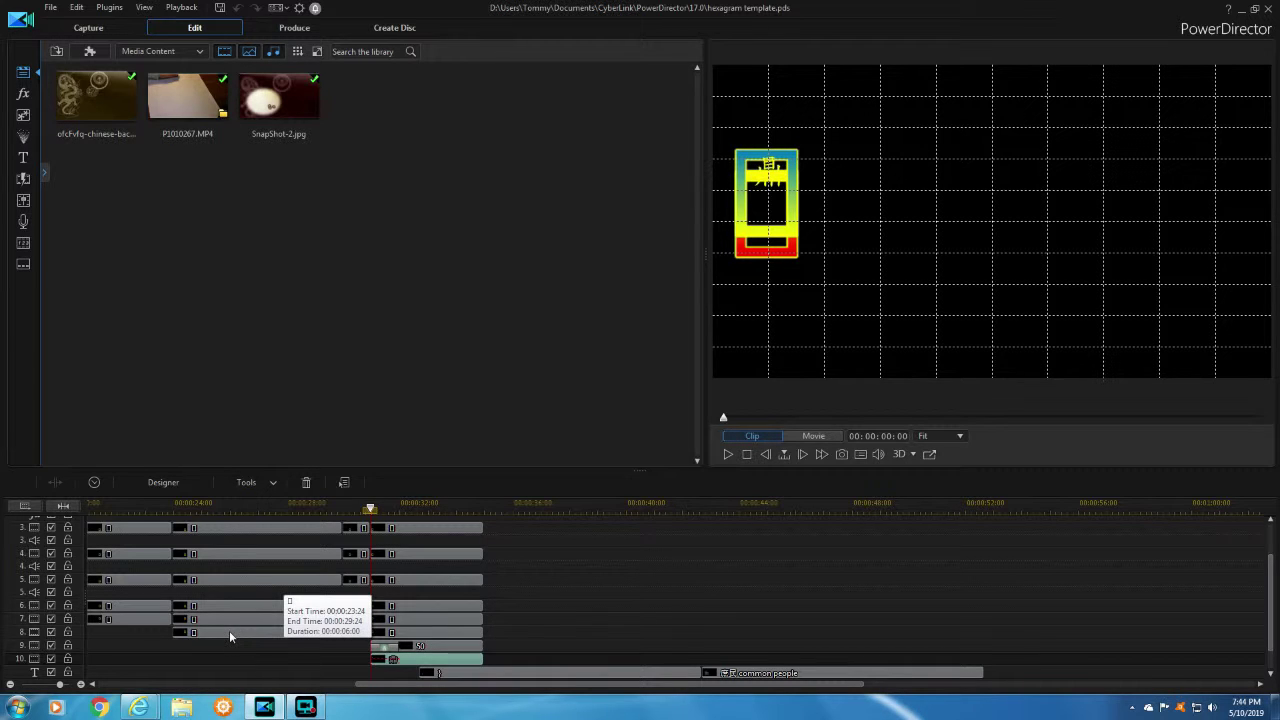
Step: Examine the hexagram line titles starting at 00:00:23:24 on tracks 8, 6, 3 and 4
{"action": "left_click", "coordinate": [229, 631]}
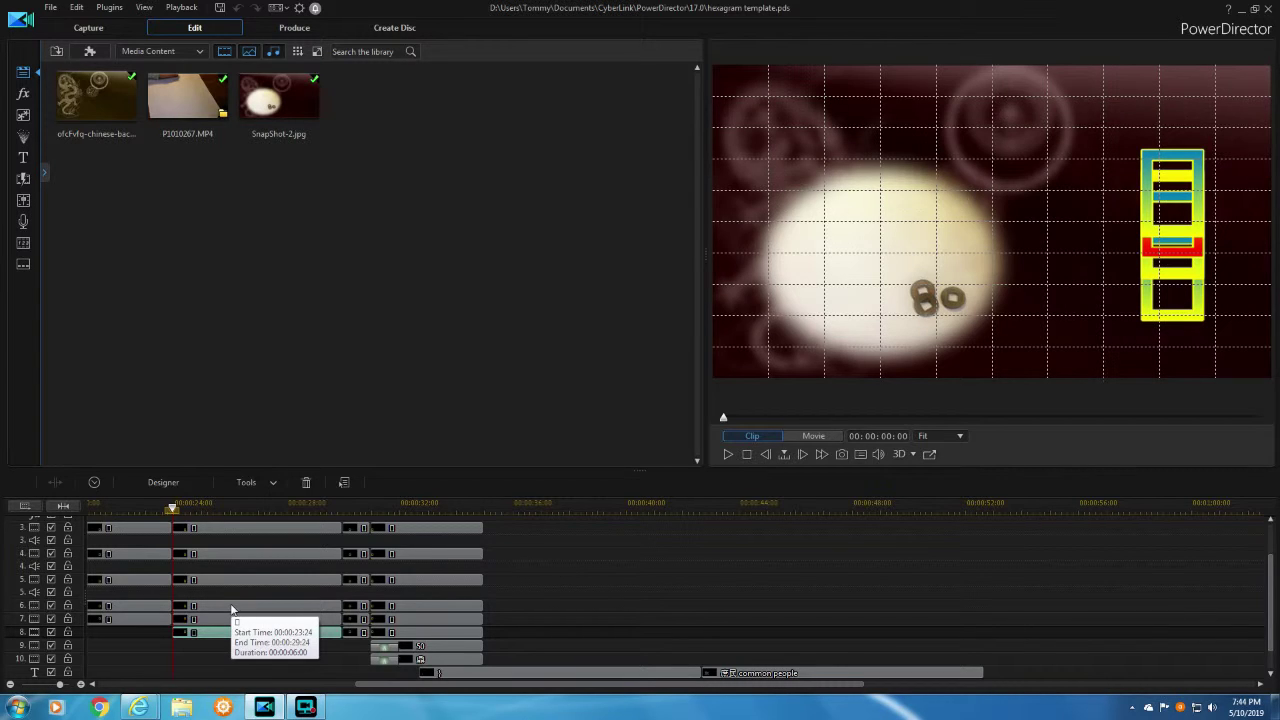
{"action": "left_click", "coordinate": [232, 607]}
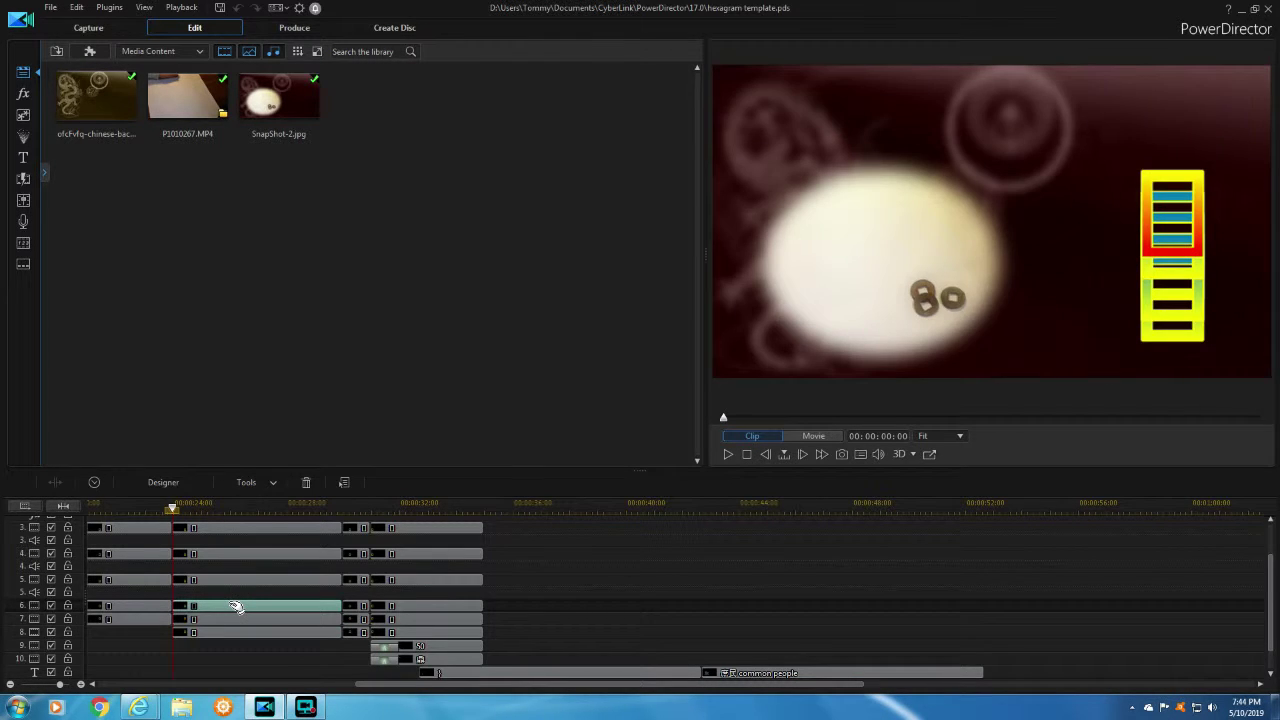
{"action": "left_click", "coordinate": [237, 530]}
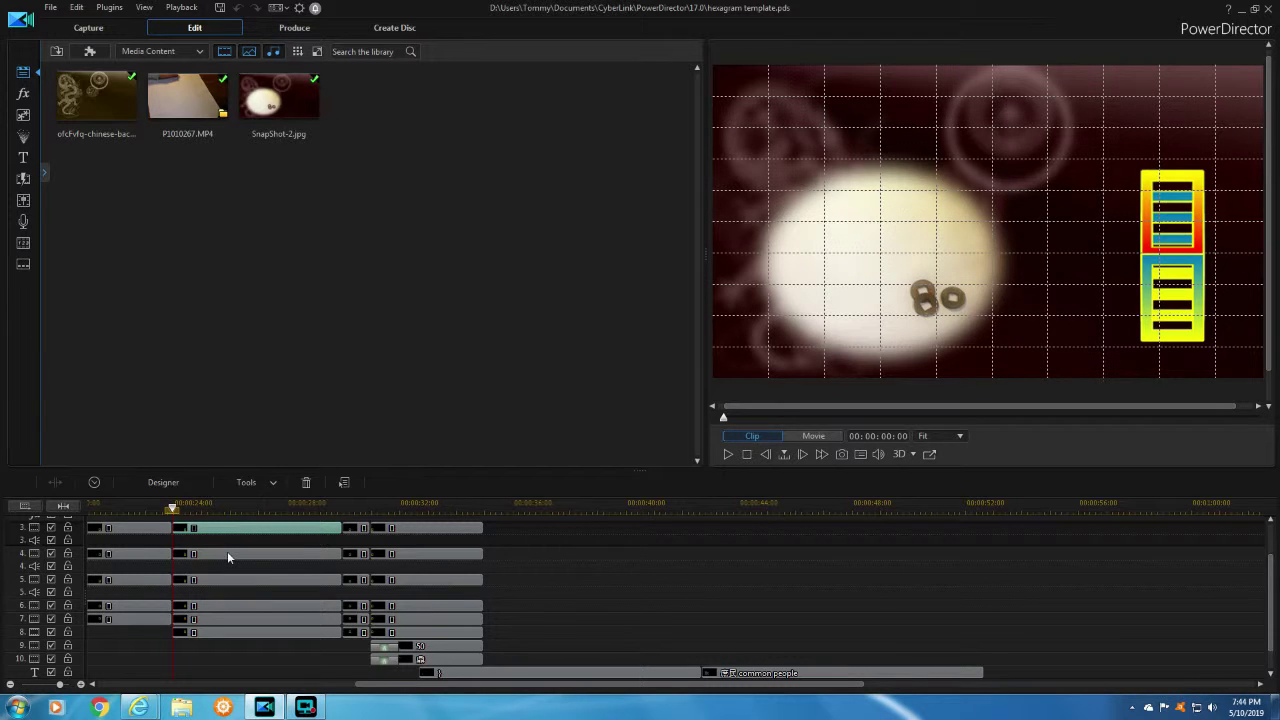
{"action": "left_click", "coordinate": [227, 555]}
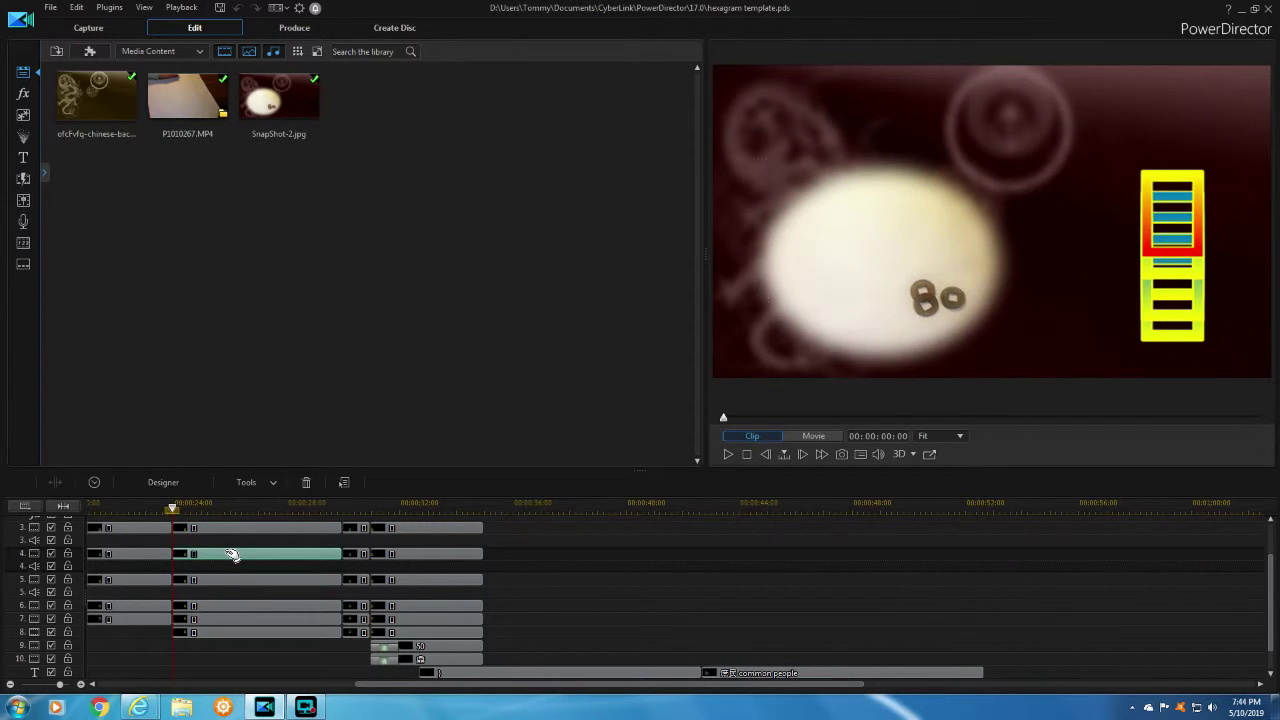
Step: Toggle the visibility of video tracks 4, 5 and 6 off and on to compare their hexagram lines in the preview
{"action": "left_click", "coordinate": [52, 552]}
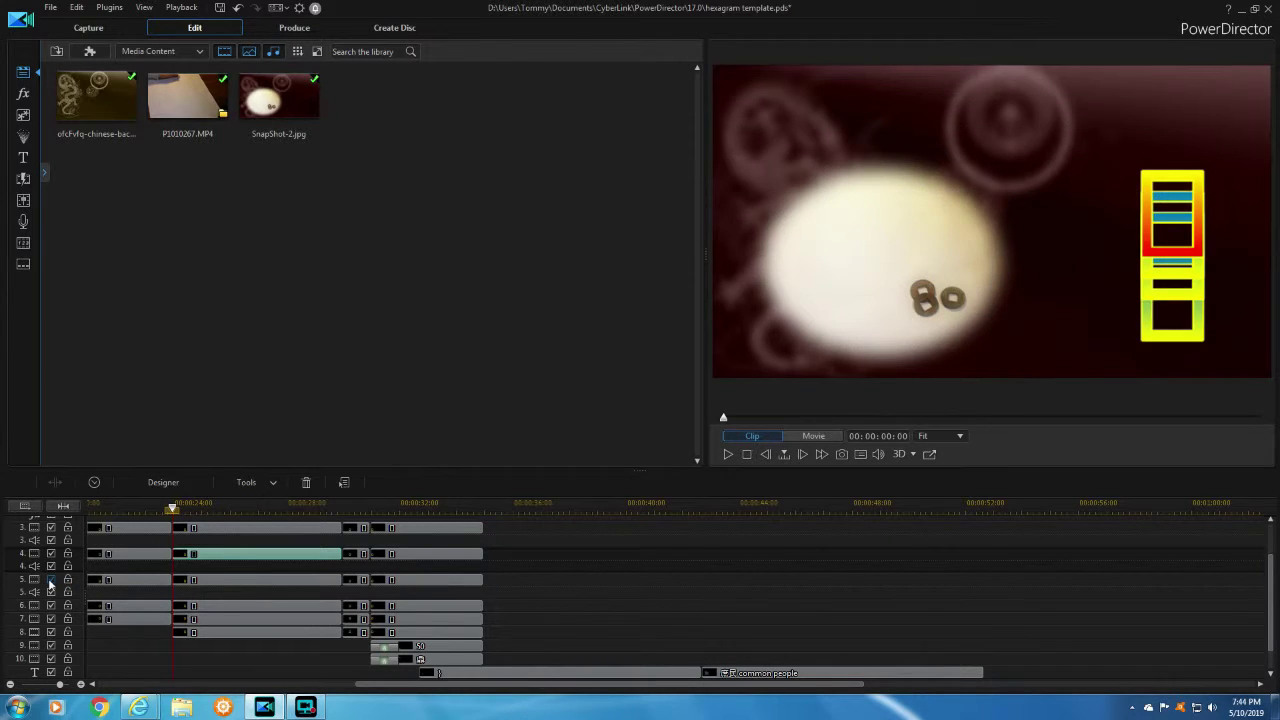
{"action": "left_click", "coordinate": [48, 578]}
{"action": "left_click", "coordinate": [48, 578]}
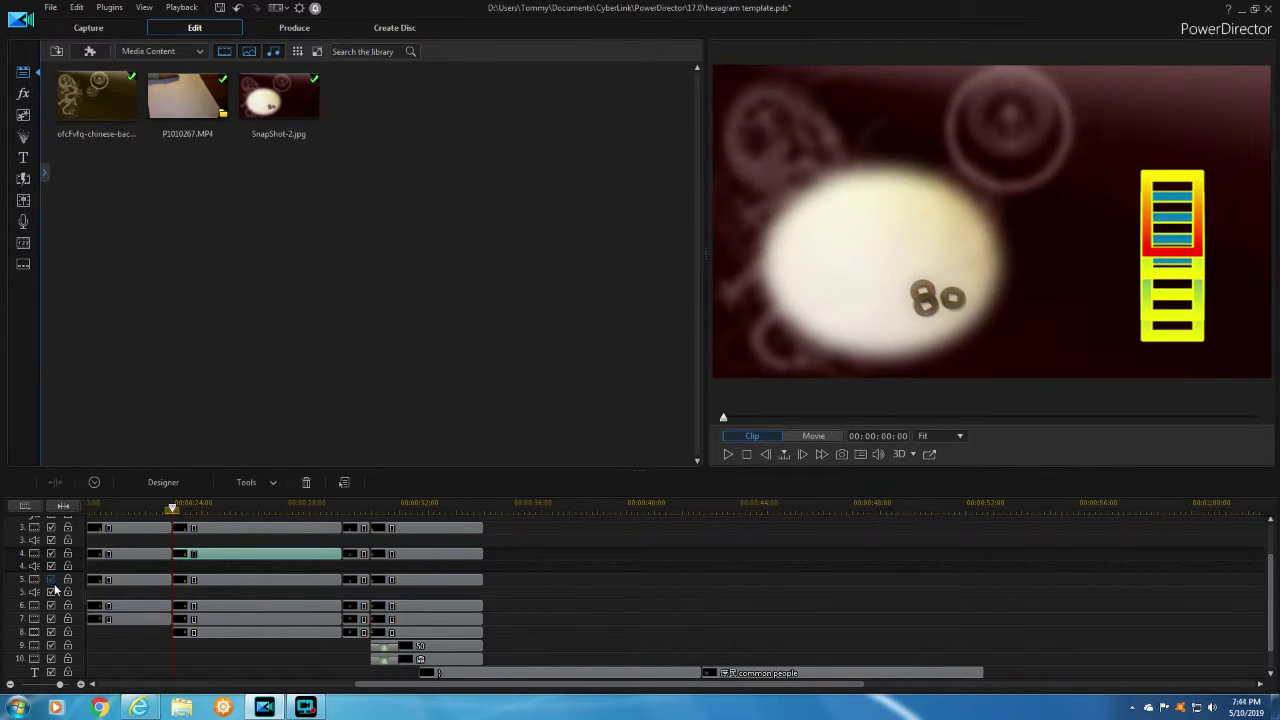
{"action": "left_click", "coordinate": [51, 579]}
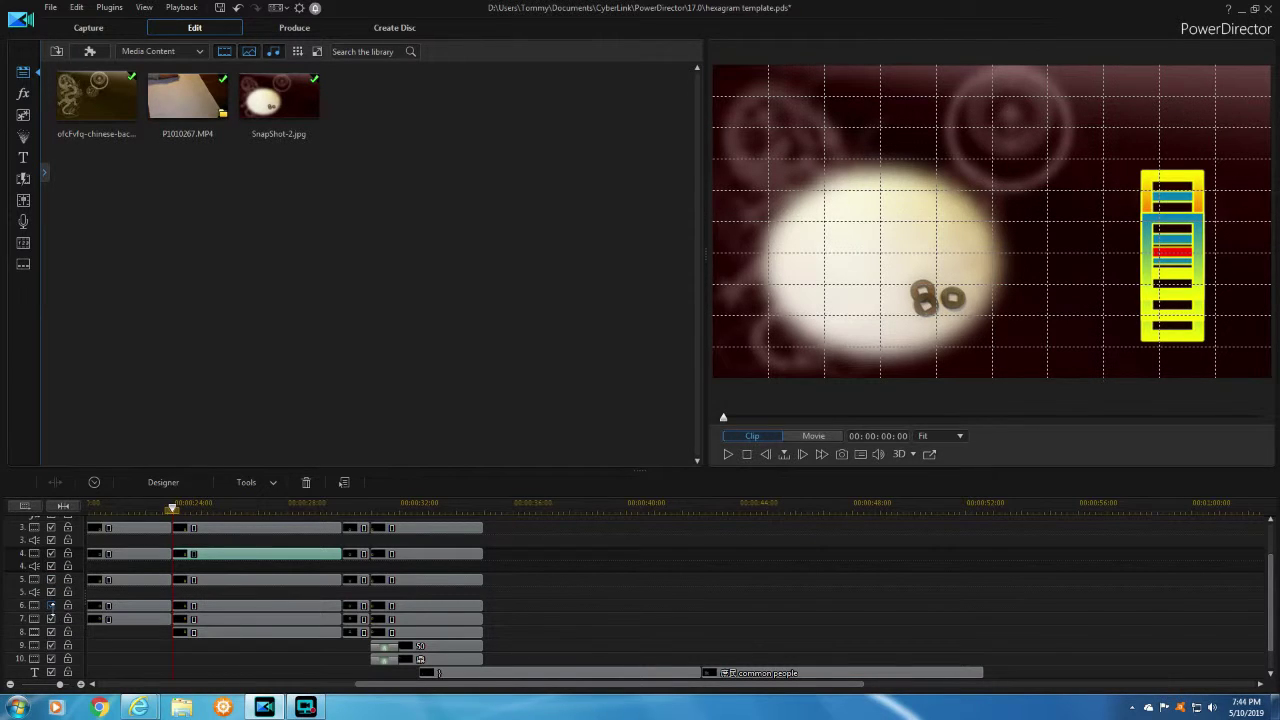
{"action": "left_click", "coordinate": [51, 605]}
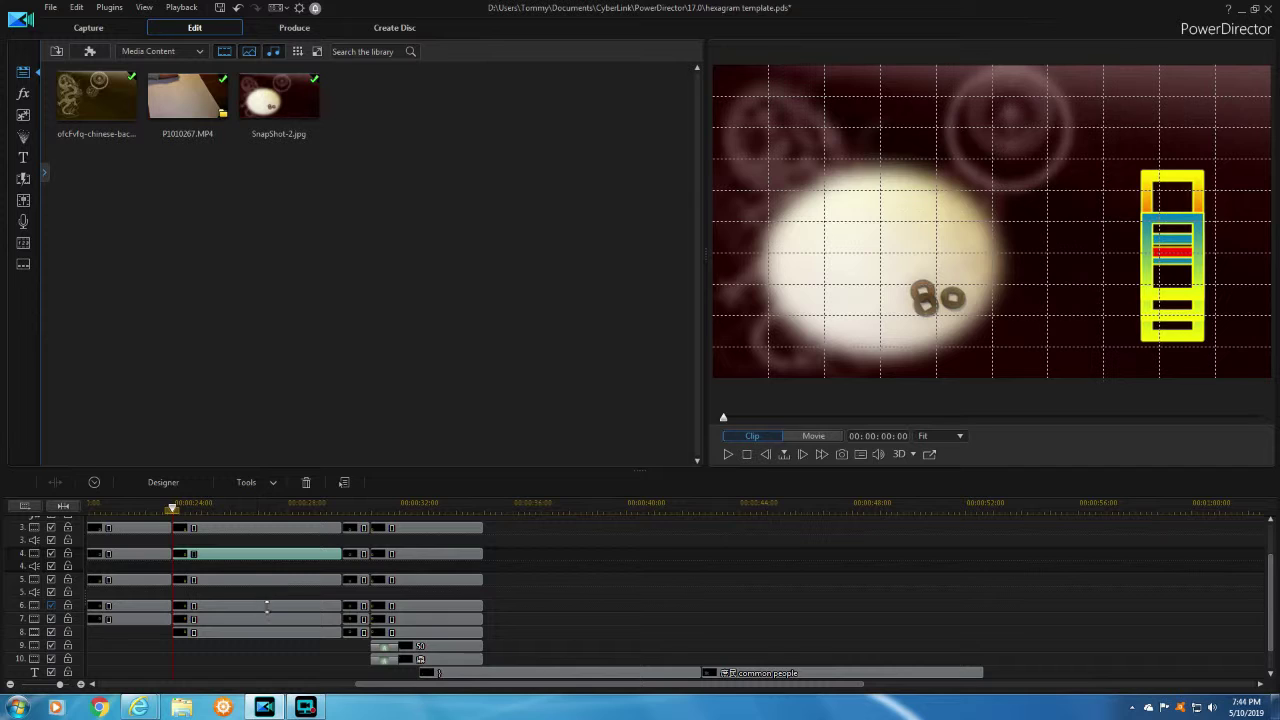
Step: Open the track 6 title at 00:00:23:24 in Title Designer, move its text to the opposite side of the frame and enlarge it
{"action": "left_click", "coordinate": [268, 609]}
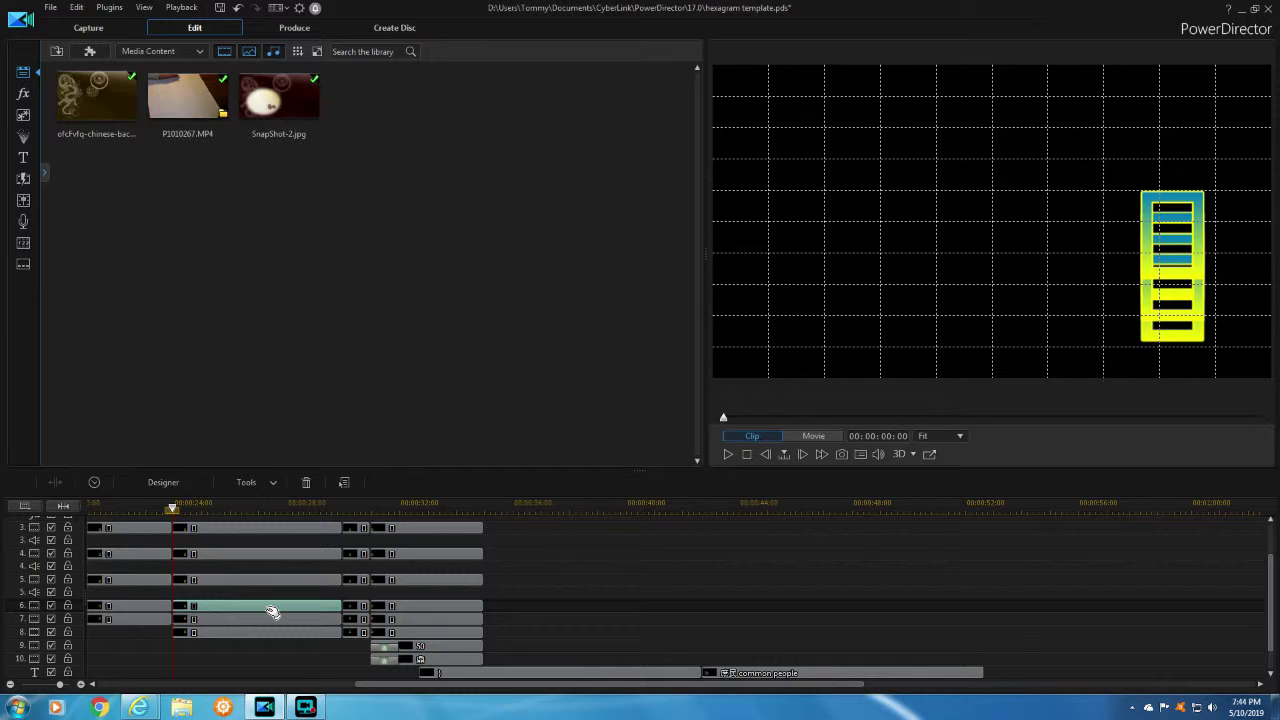
{"action": "double_click", "coordinate": [266, 608]}
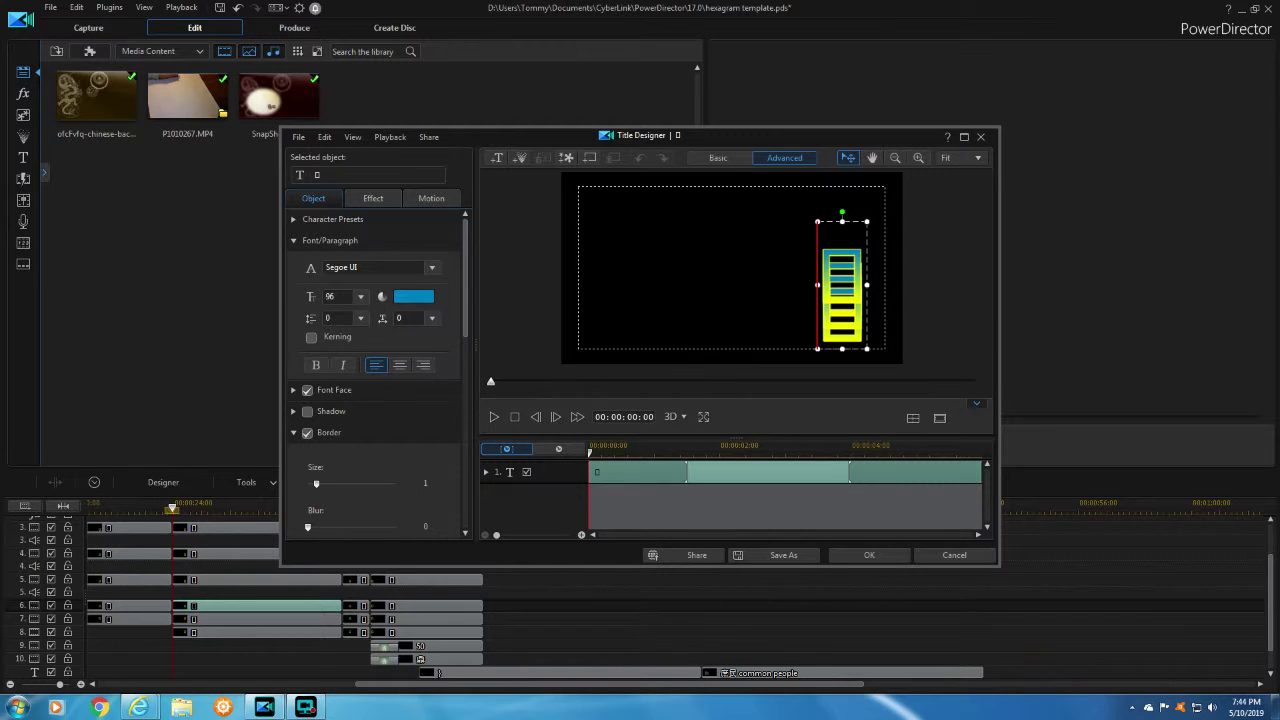
{"action": "left_click_drag", "start_coordinate": [839, 219], "coordinate": [617, 211]}
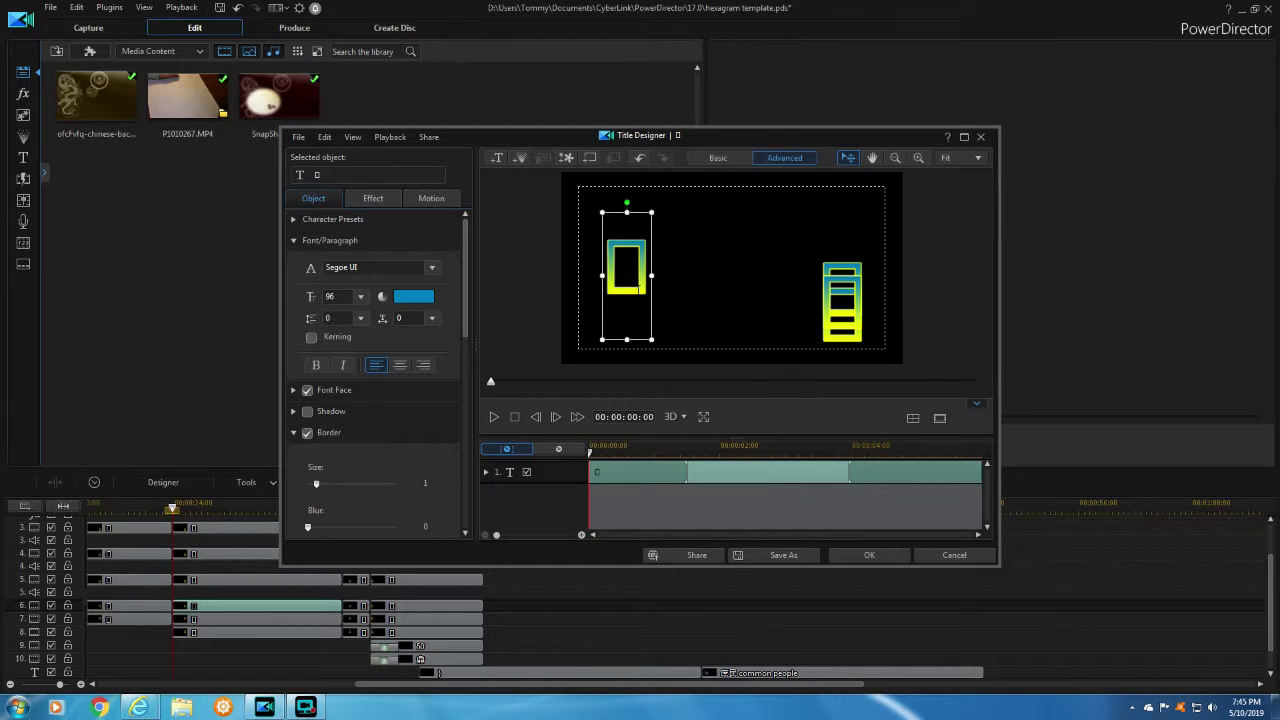
{"action": "double_click", "coordinate": [625, 273]}
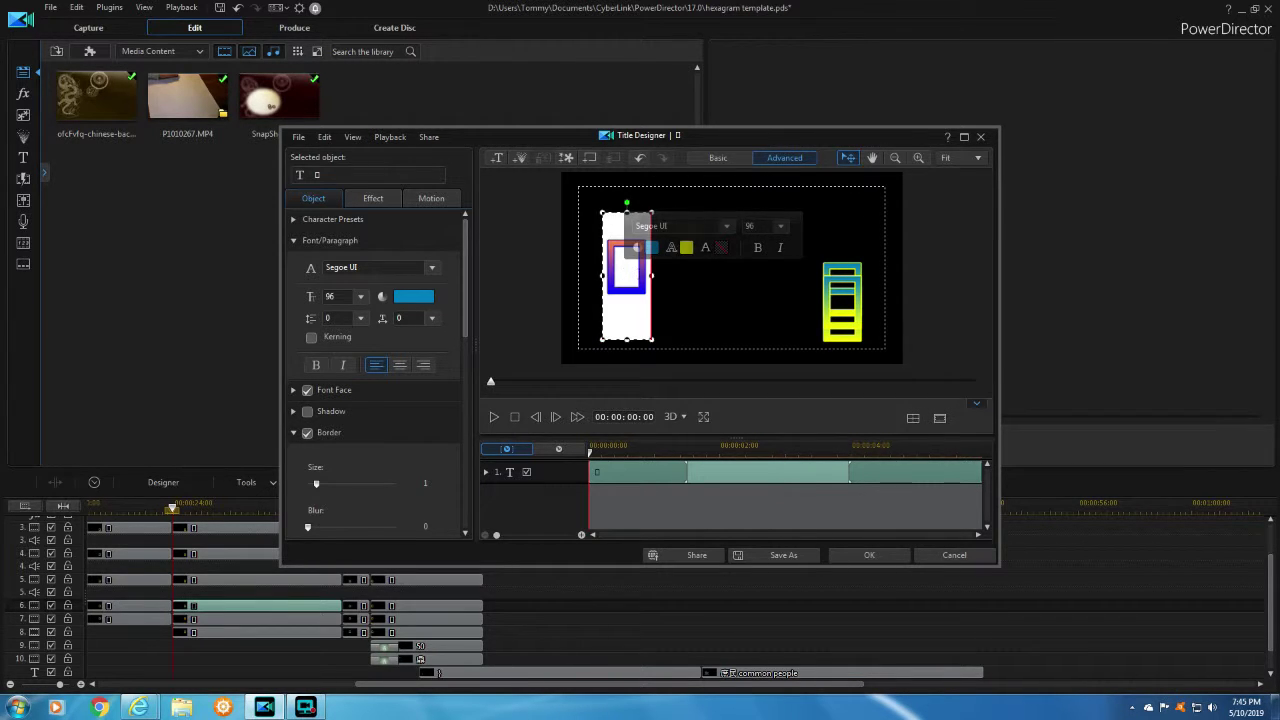
{"action": "left_click", "coordinate": [654, 276]}
{"action": "left_click", "coordinate": [654, 276]}
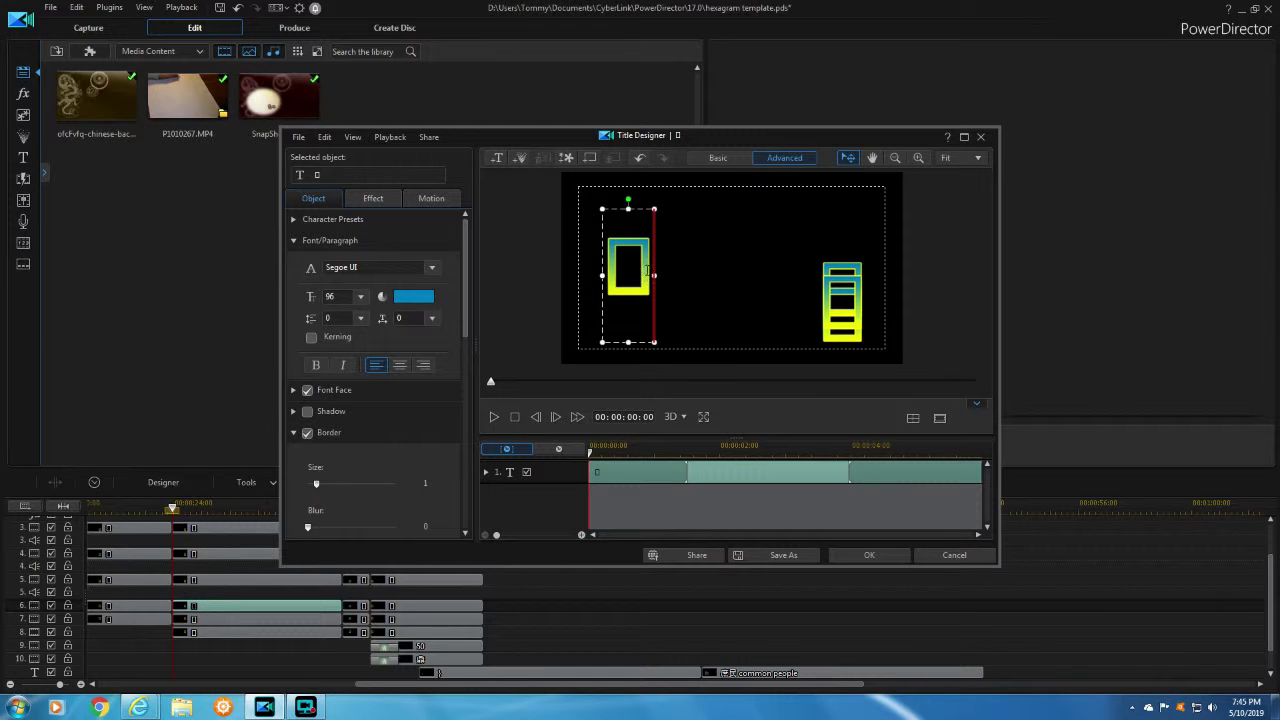
{"action": "left_click_drag", "start_coordinate": [654, 274], "coordinate": [722, 276]}
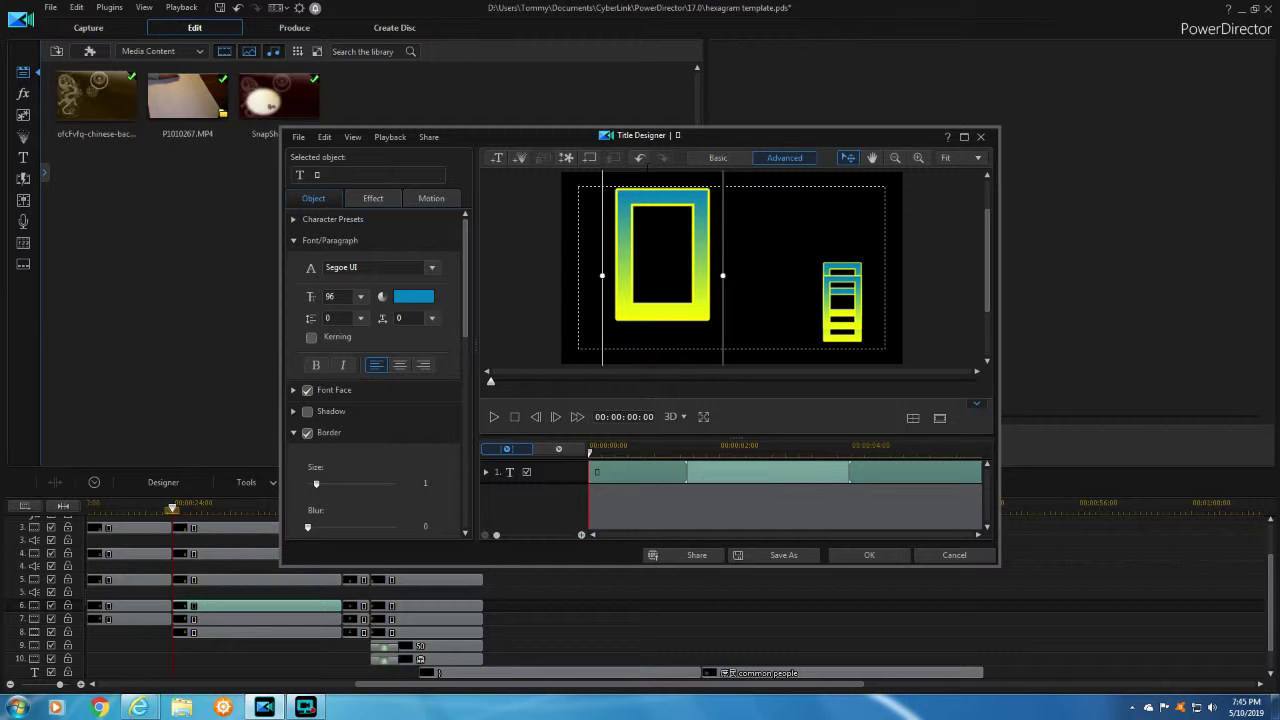
Step: Undo the enlargement and move of the title text and close Title Designer with the original layout
{"action": "left_click", "coordinate": [640, 157]}
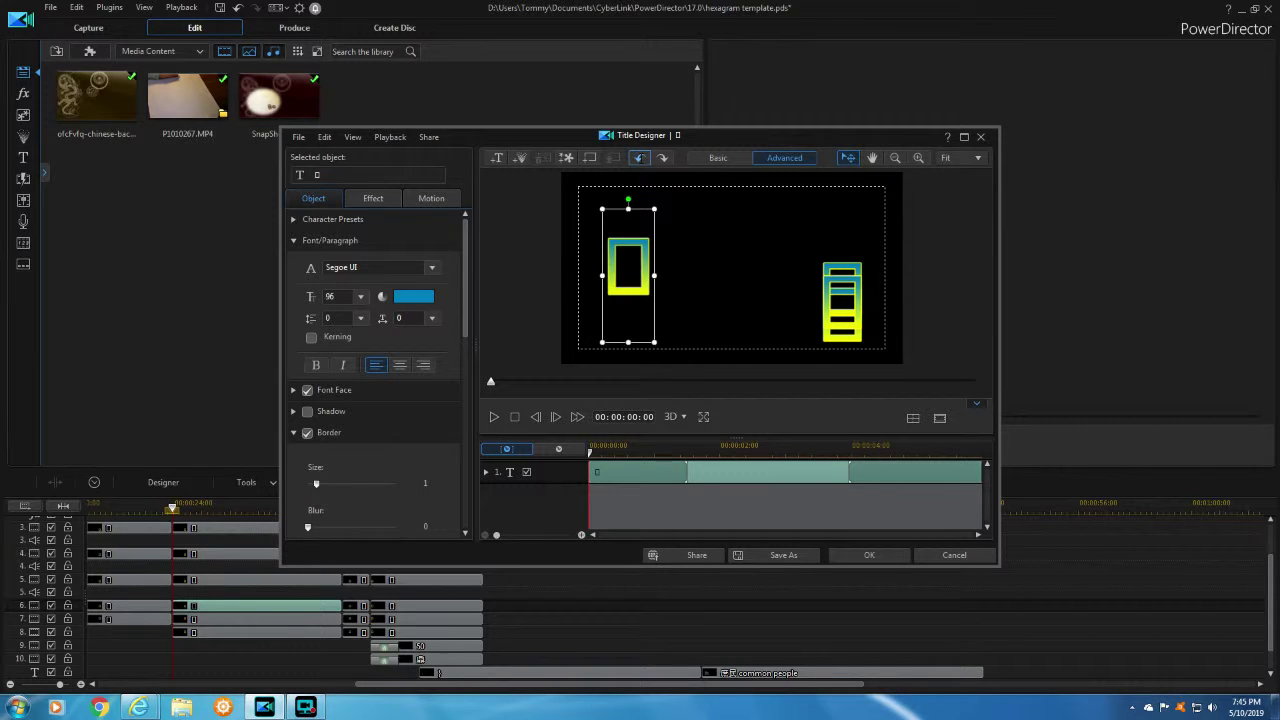
{"action": "left_click", "coordinate": [640, 157]}
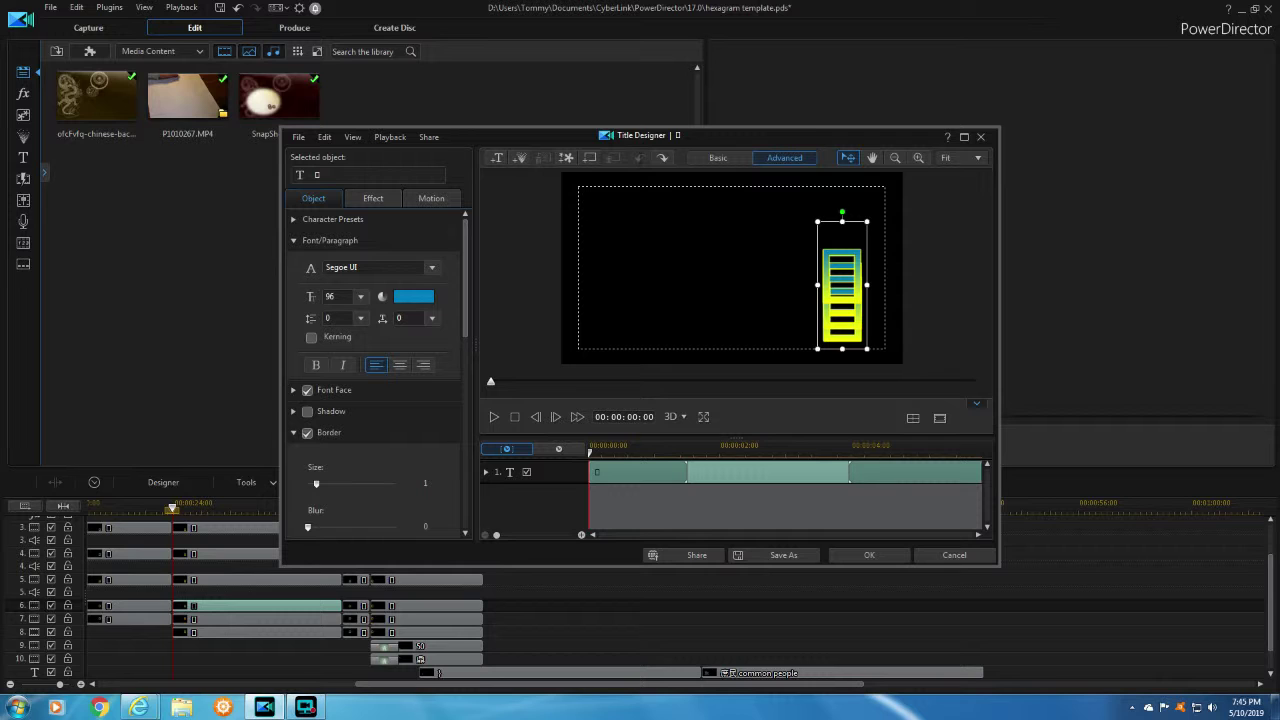
{"action": "left_click", "coordinate": [868, 555]}
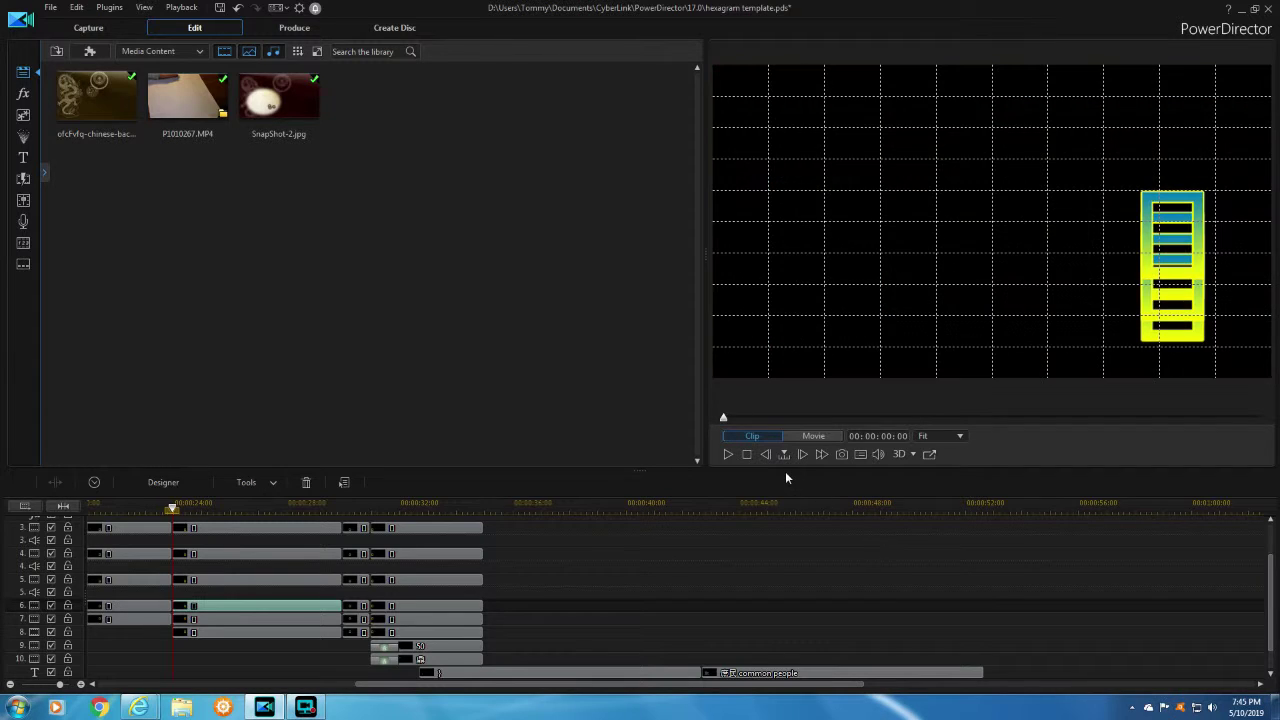
Step: Return the whole-movie preview to the start of the timeline and show the precut clips of P1010267.MP4
{"action": "left_click", "coordinate": [478, 530]}
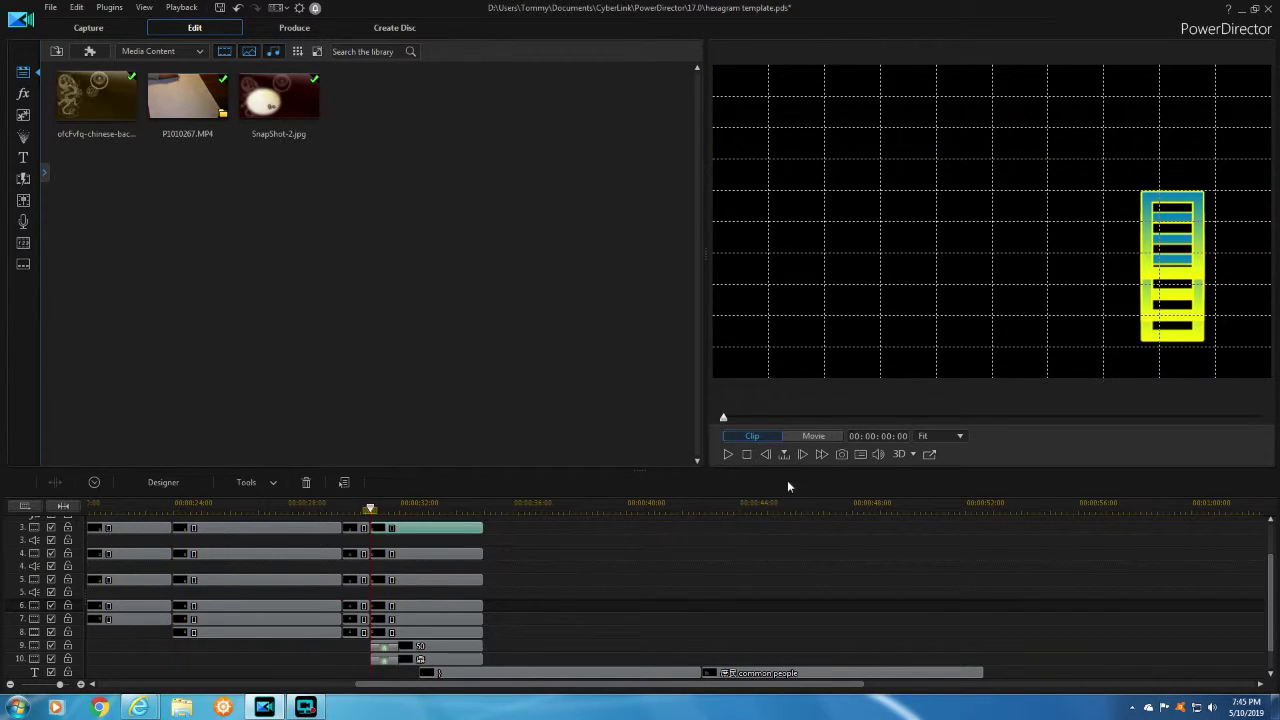
{"action": "left_click", "coordinate": [813, 437]}
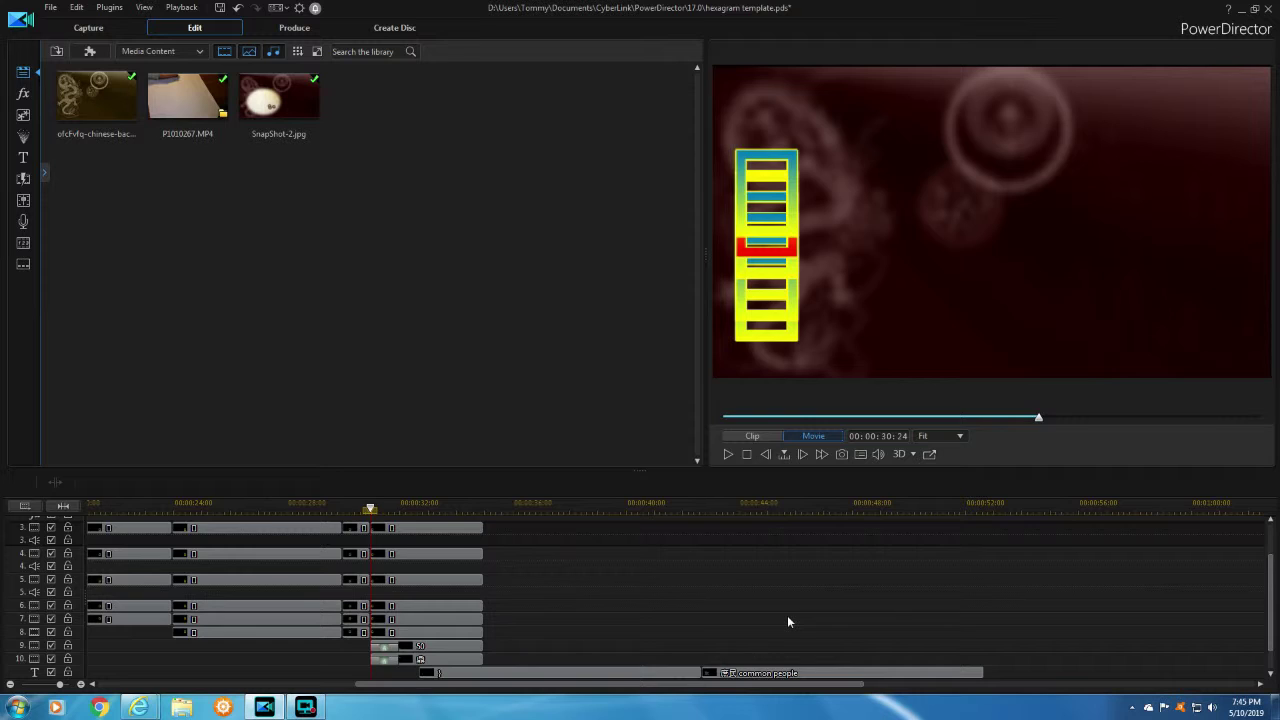
{"action": "key", "text": "Home"}
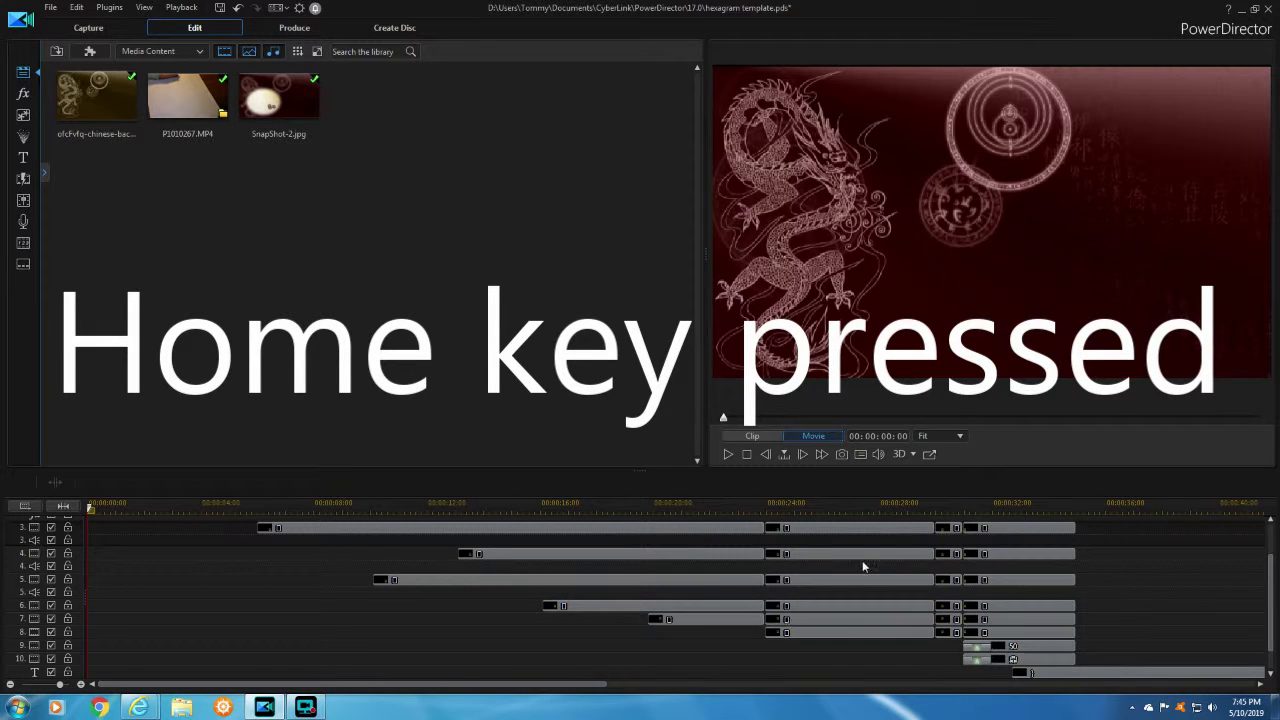
{"action": "left_click", "coordinate": [222, 112]}
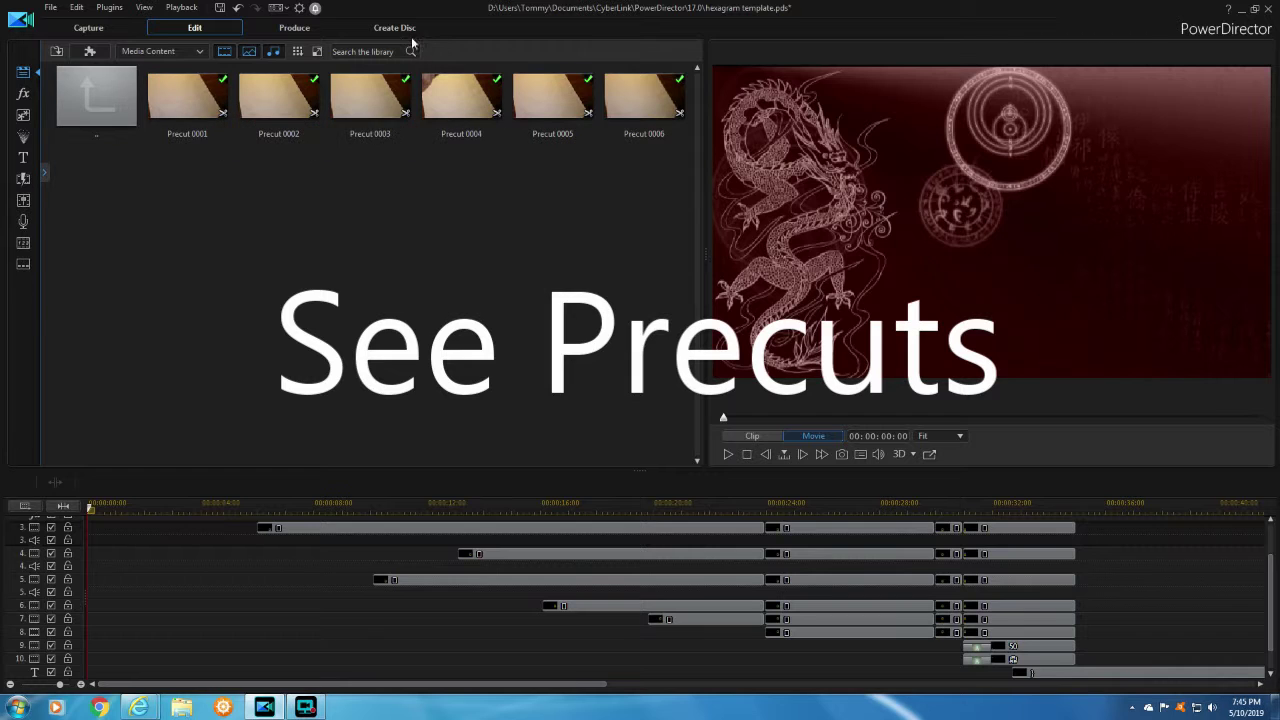
Step: Open the video production settings and choose H.264 AVC as the output file format
{"action": "left_click", "coordinate": [295, 28]}
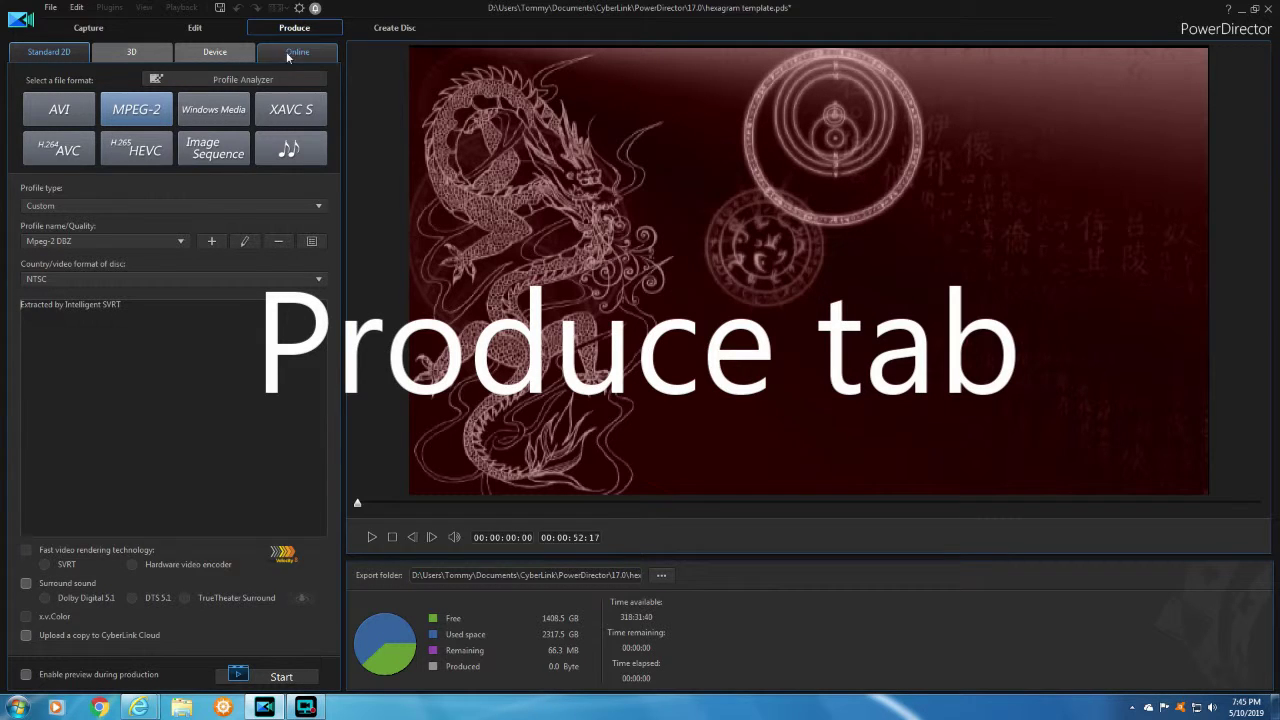
{"action": "left_click", "coordinate": [70, 147]}
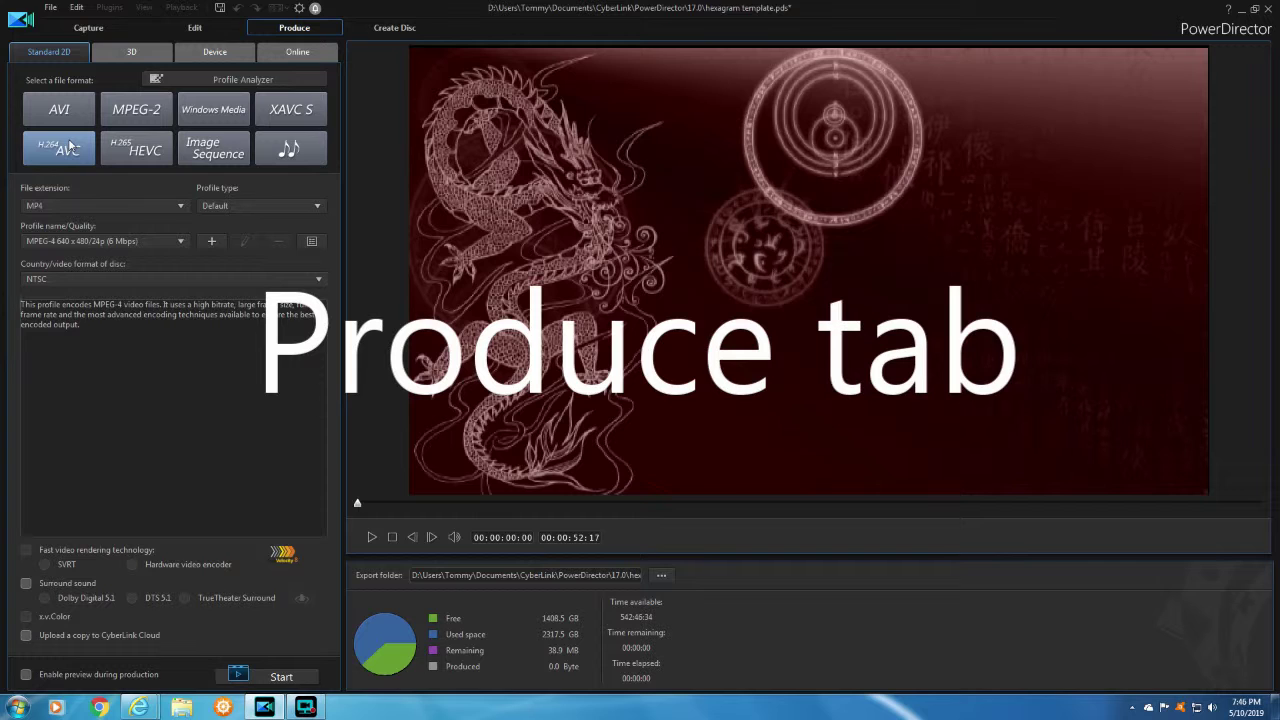
Step: Check the available H.264 quality profiles and the project's timeline frame rate in the preferences
{"action": "left_click", "coordinate": [182, 243]}
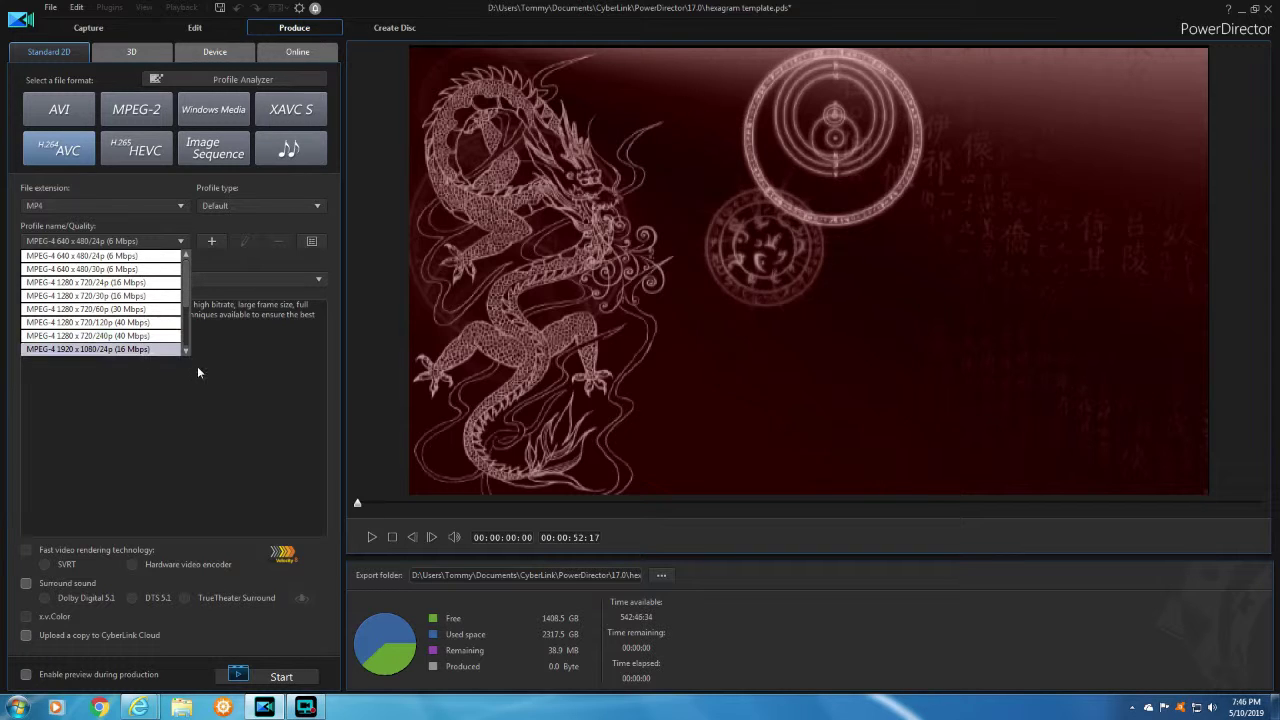
{"action": "left_click", "coordinate": [218, 392]}
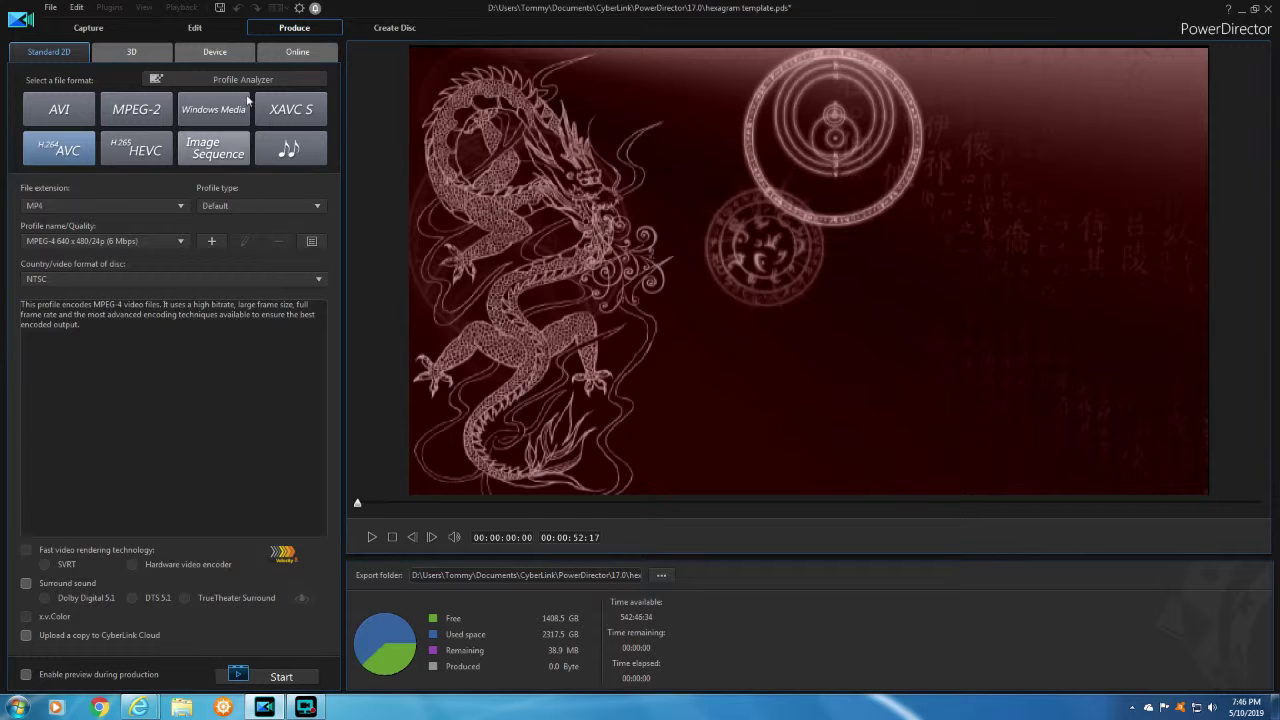
{"action": "left_click", "coordinate": [299, 9]}
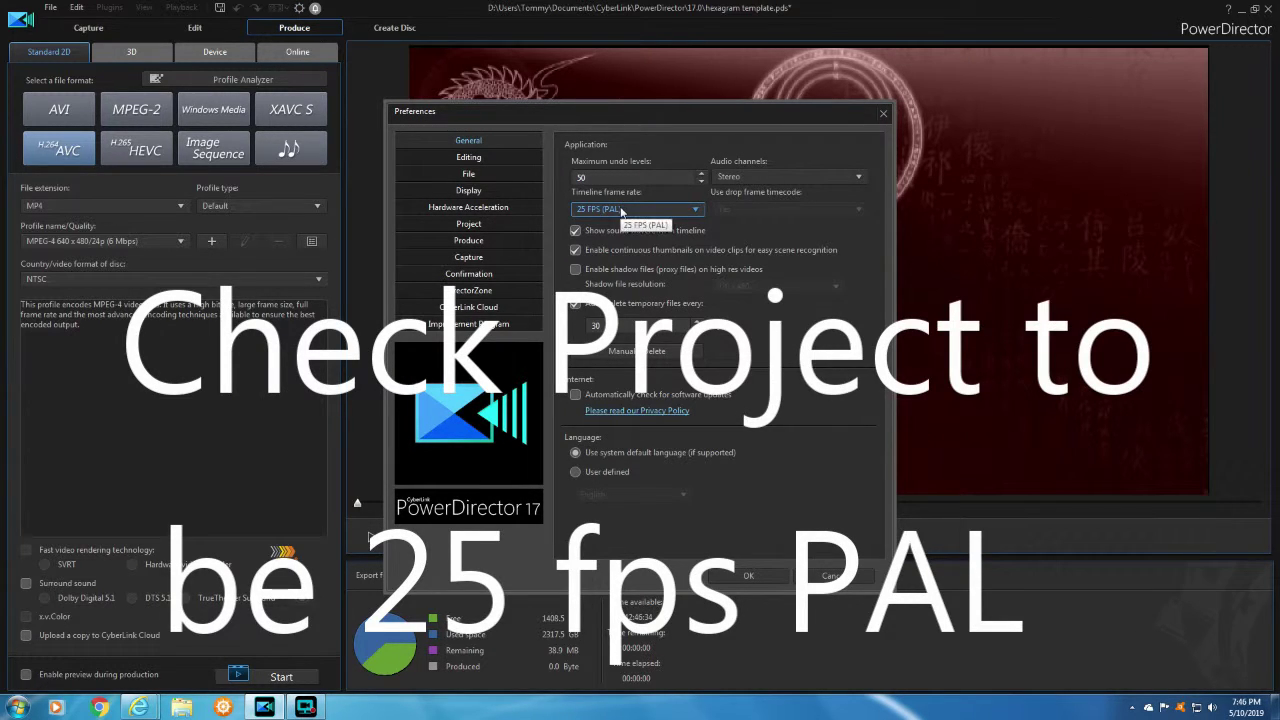
{"action": "left_click", "coordinate": [745, 581]}
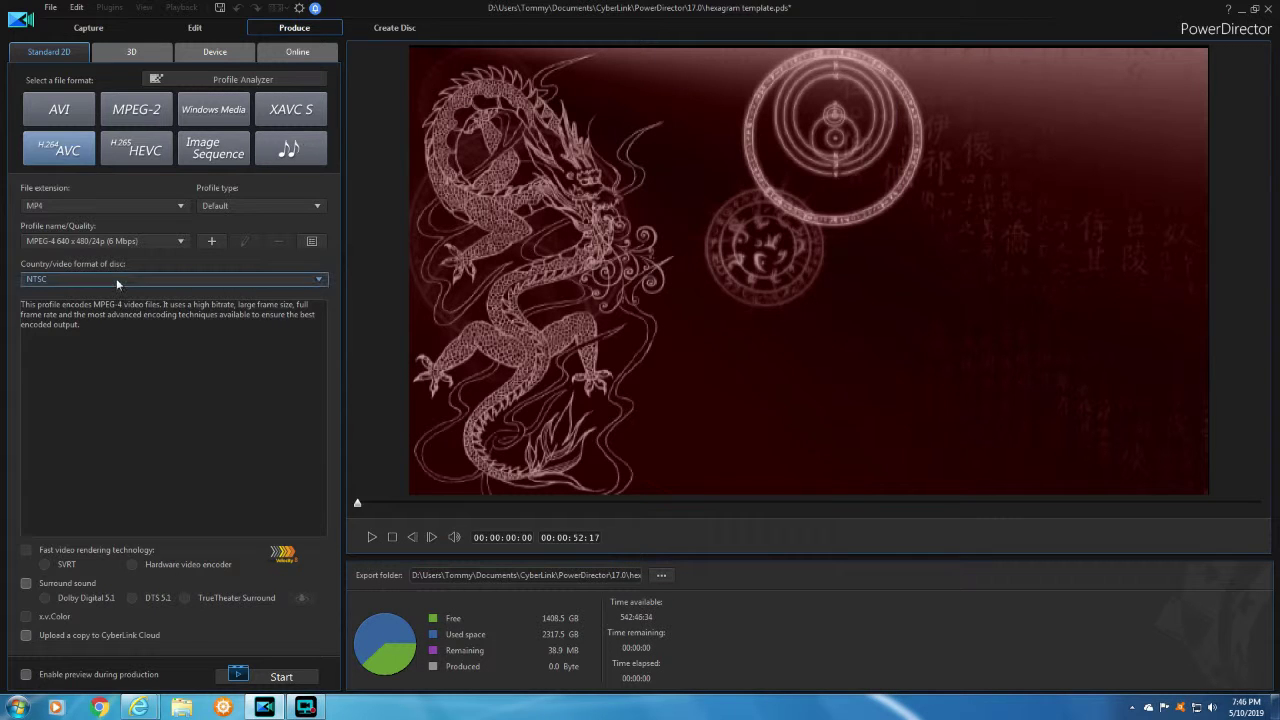
Step: Set the country/video format of the output to PAL
{"action": "left_click", "coordinate": [181, 242]}
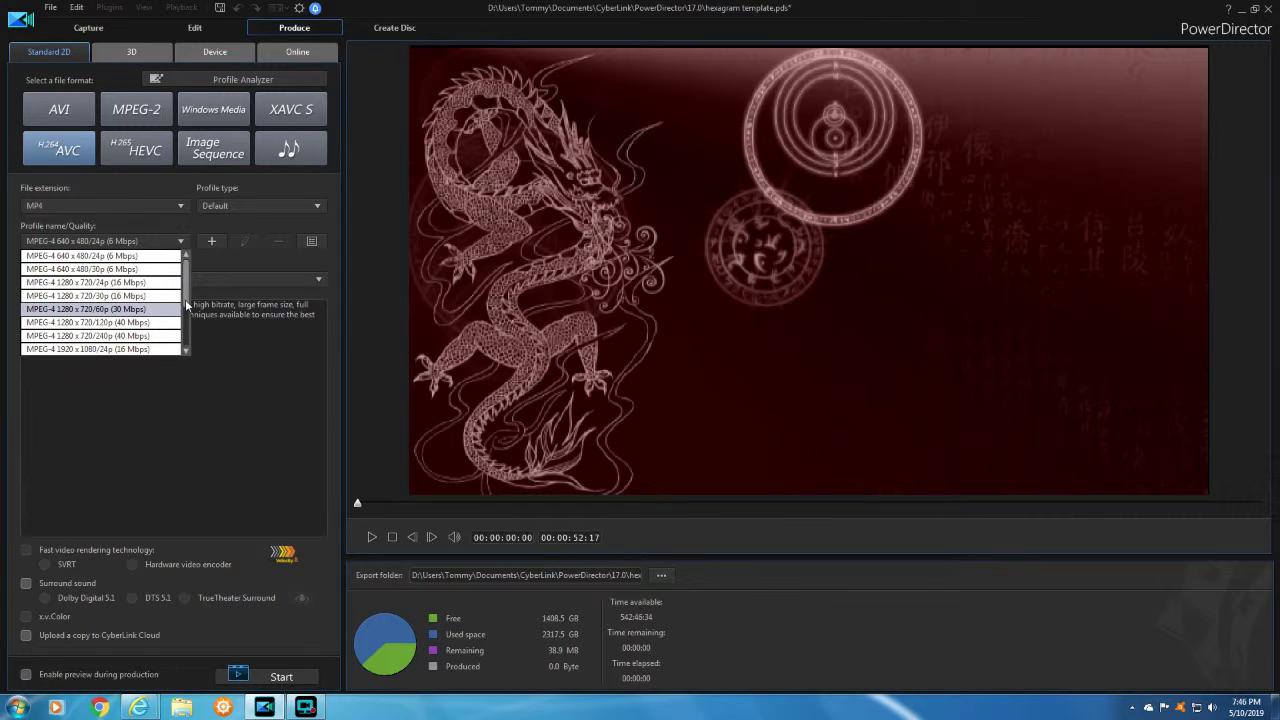
{"action": "left_click", "coordinate": [248, 282]}
{"action": "left_click", "coordinate": [248, 282]}
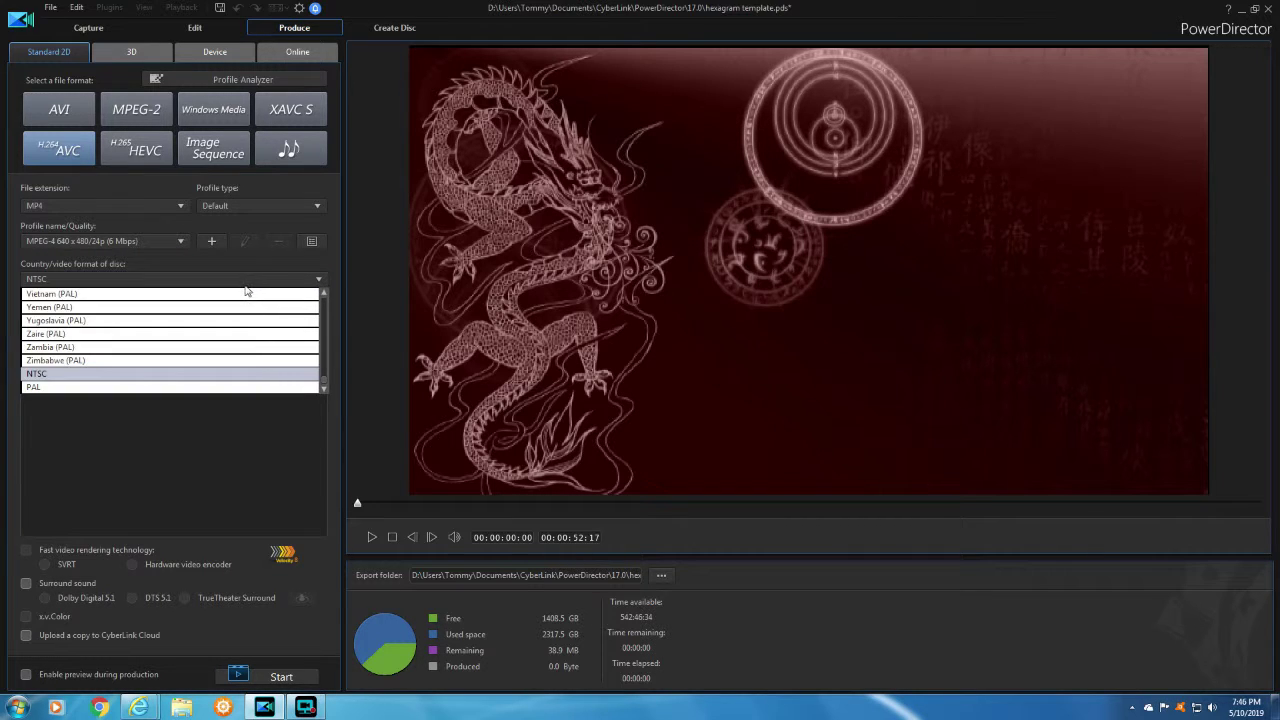
{"action": "left_click", "coordinate": [150, 386]}
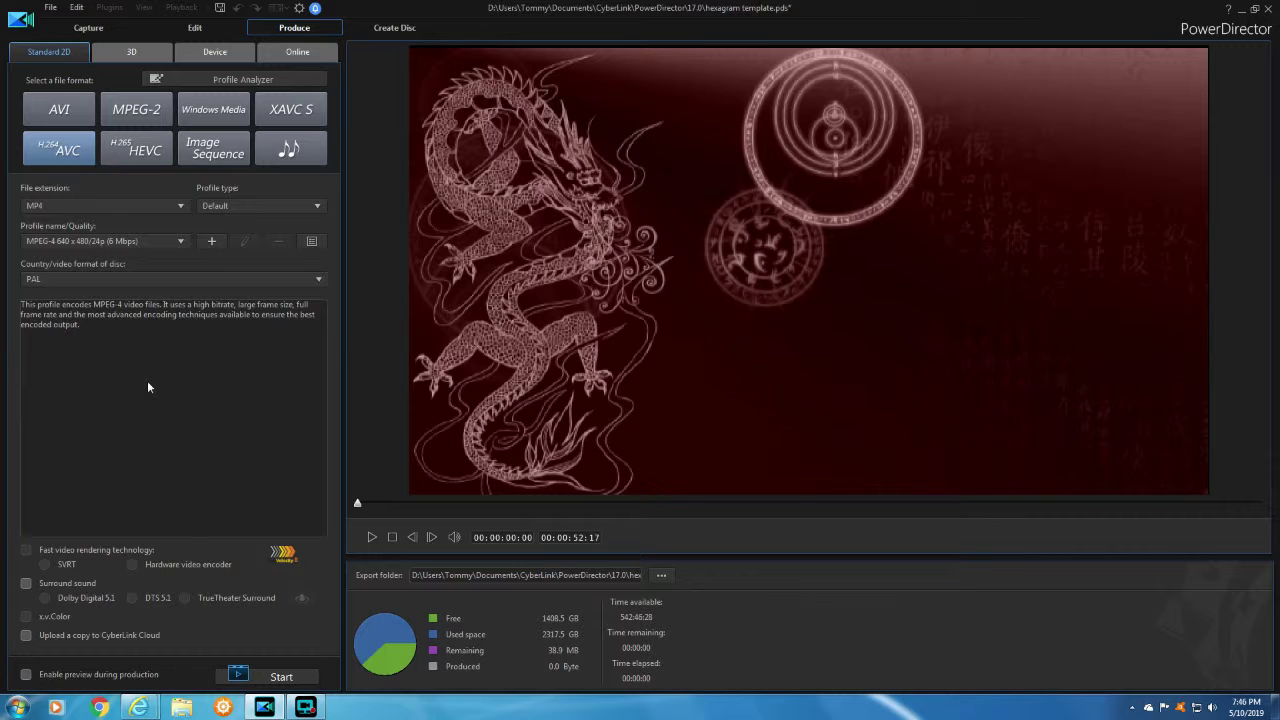
Step: Choose the MPEG-4 1920 x 1080/25p (16 Mbps) quality profile for the output
{"action": "left_click", "coordinate": [183, 242]}
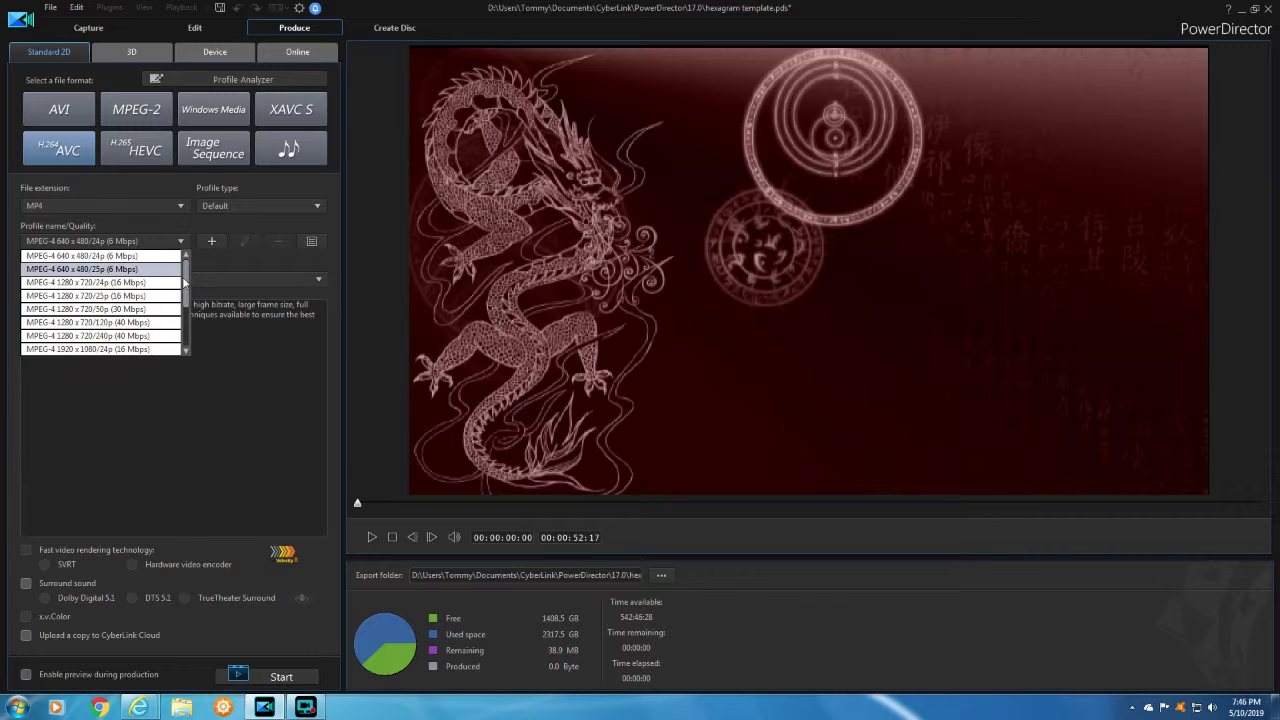
{"action": "left_click_drag", "start_coordinate": [186, 282], "coordinate": [185, 327]}
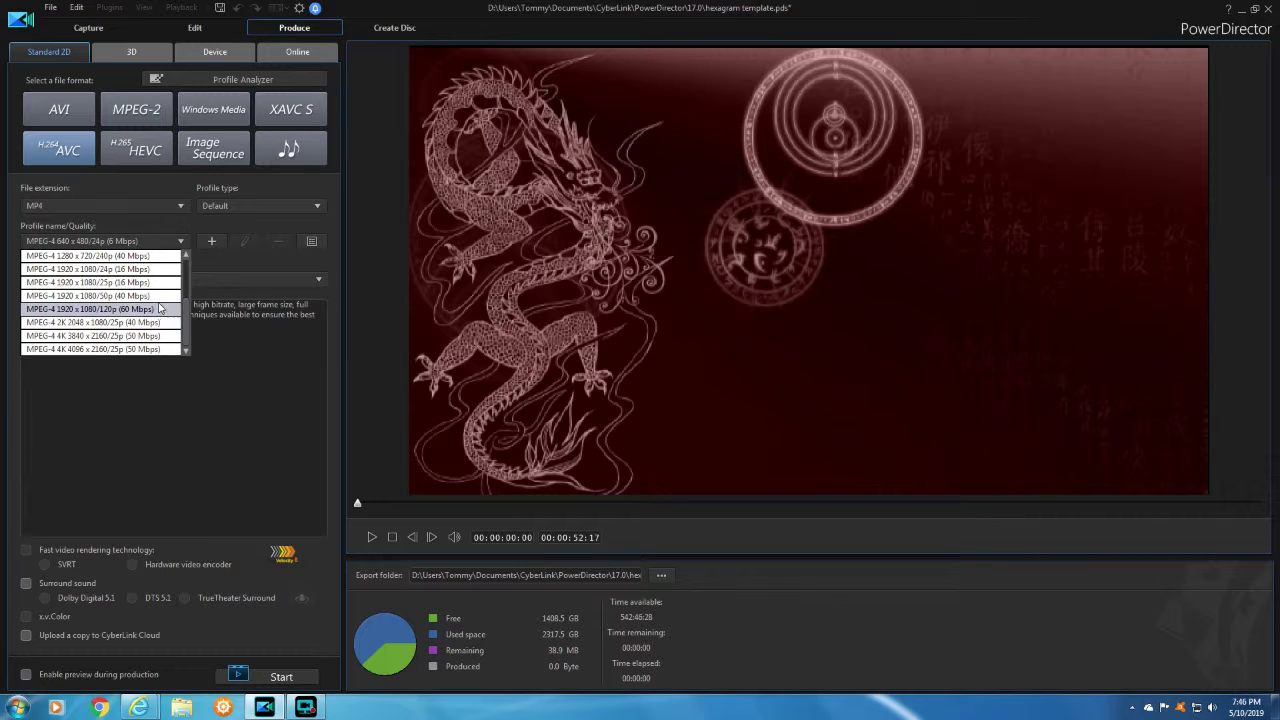
{"action": "left_click", "coordinate": [104, 283]}
{"action": "left_click", "coordinate": [104, 283]}
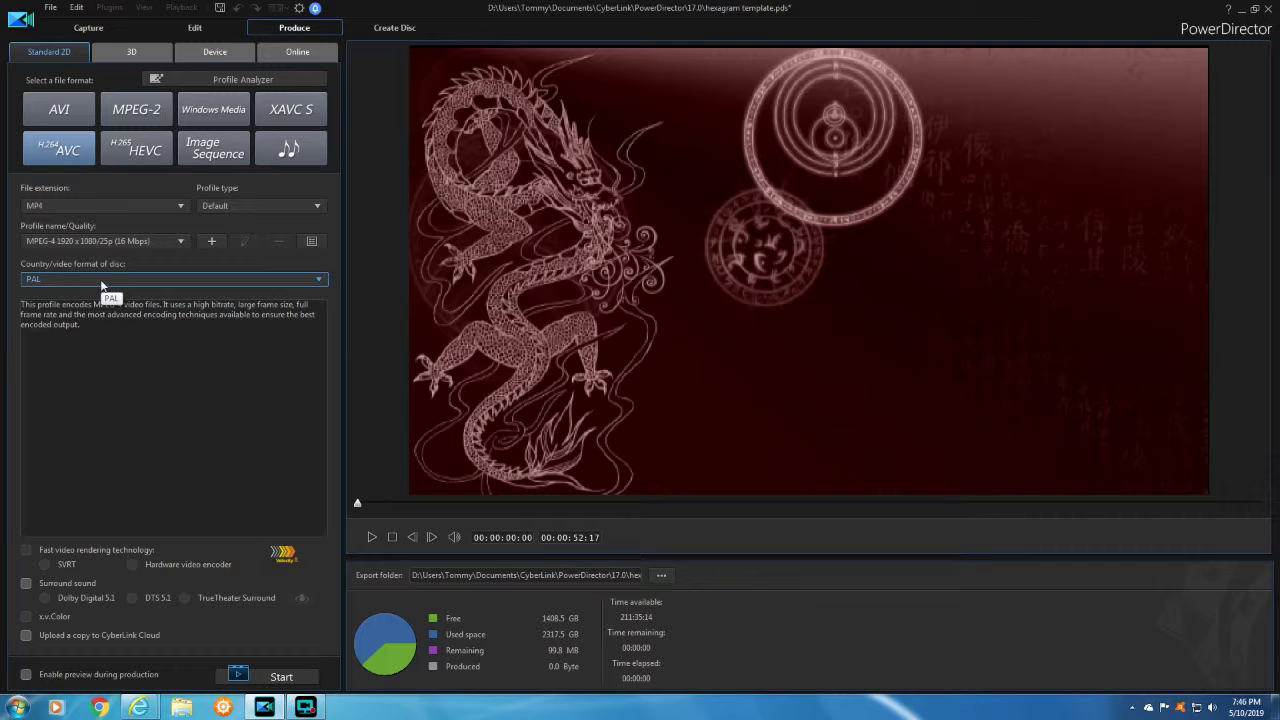
Step: Set the export file to "hexagram template" as MP4 in the 17.0 folder and start producing the video
{"action": "left_click", "coordinate": [664, 575]}
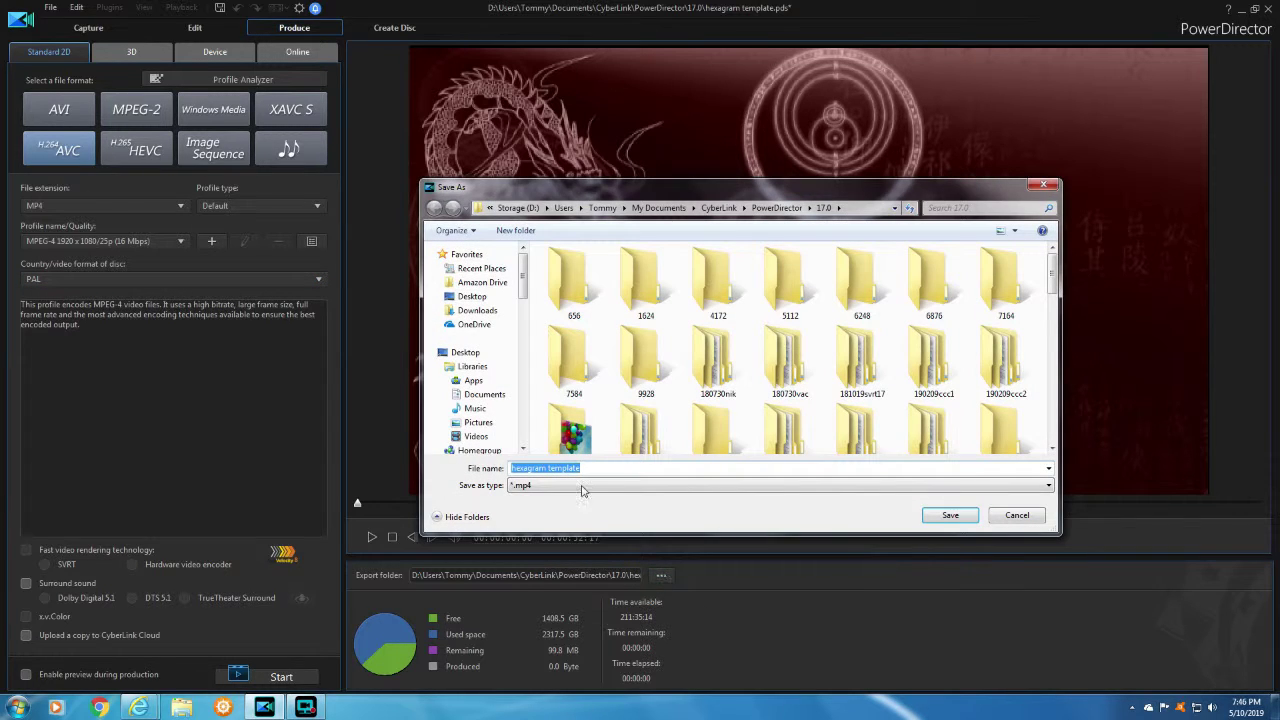
{"action": "left_click", "coordinate": [950, 515]}
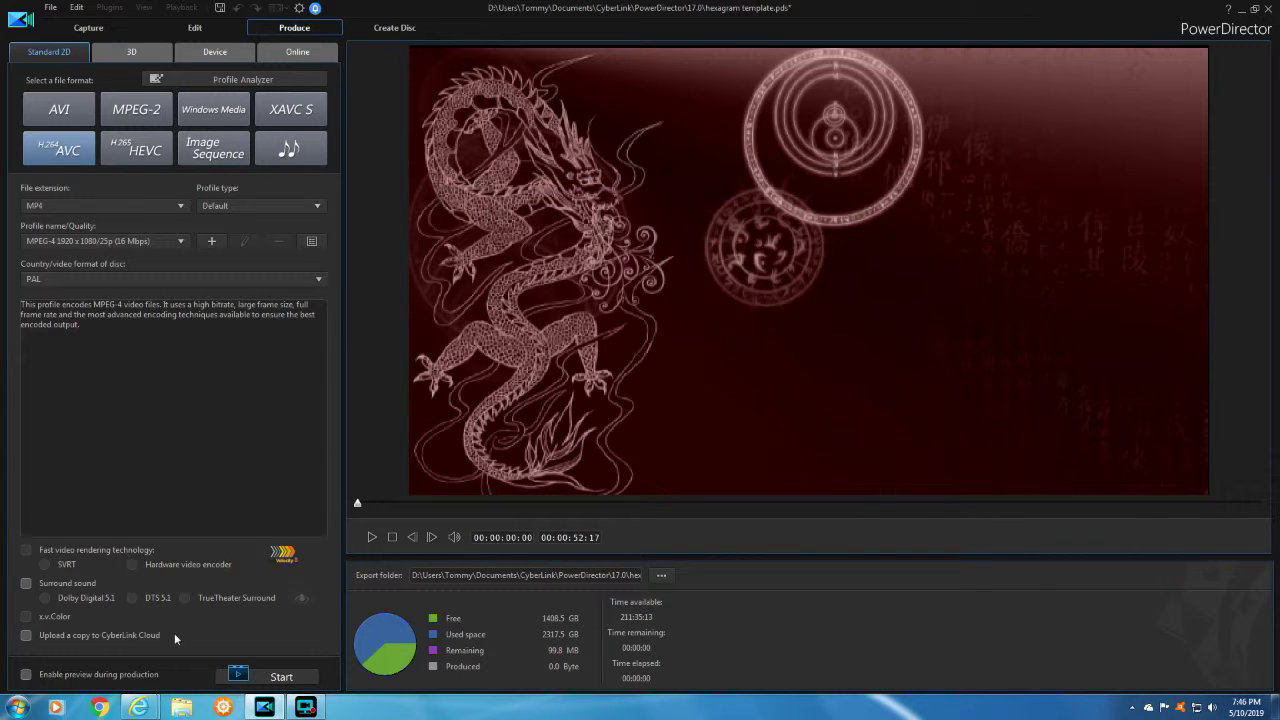
{"action": "left_click", "coordinate": [296, 679]}
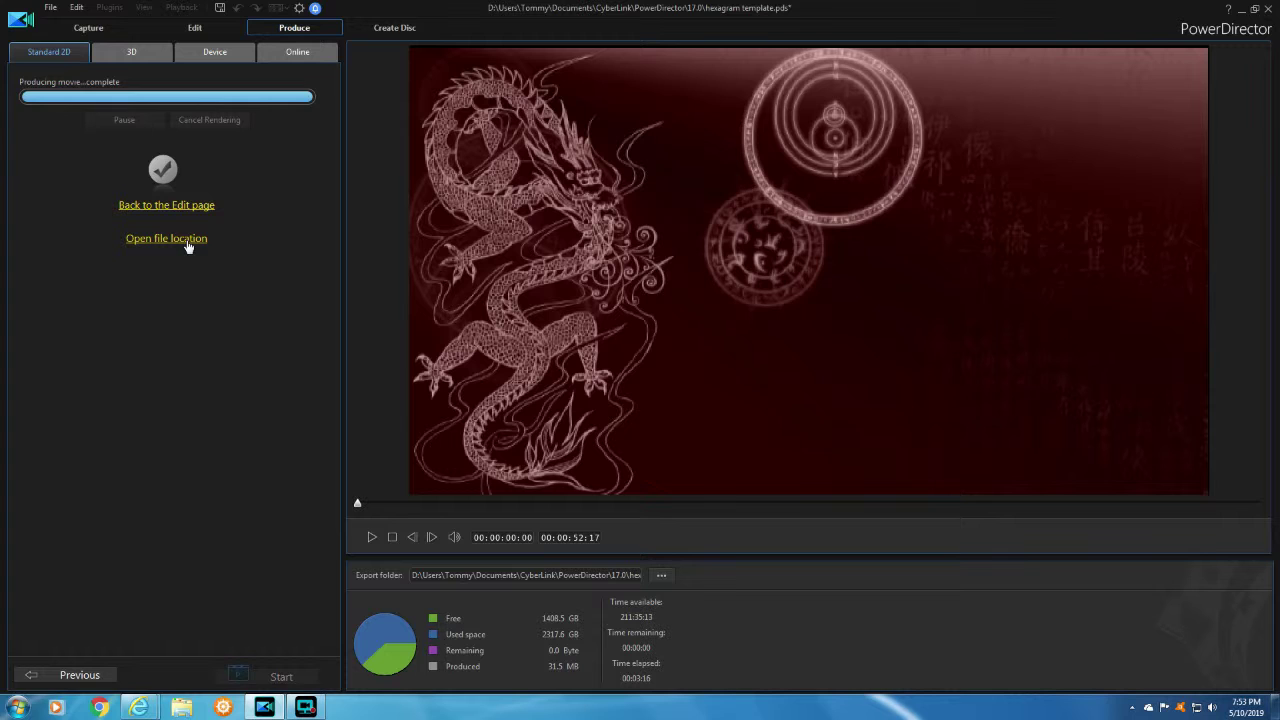
Step: Return to the editing workspace after production and play the produced hexagram template clip
{"action": "left_click", "coordinate": [194, 206]}
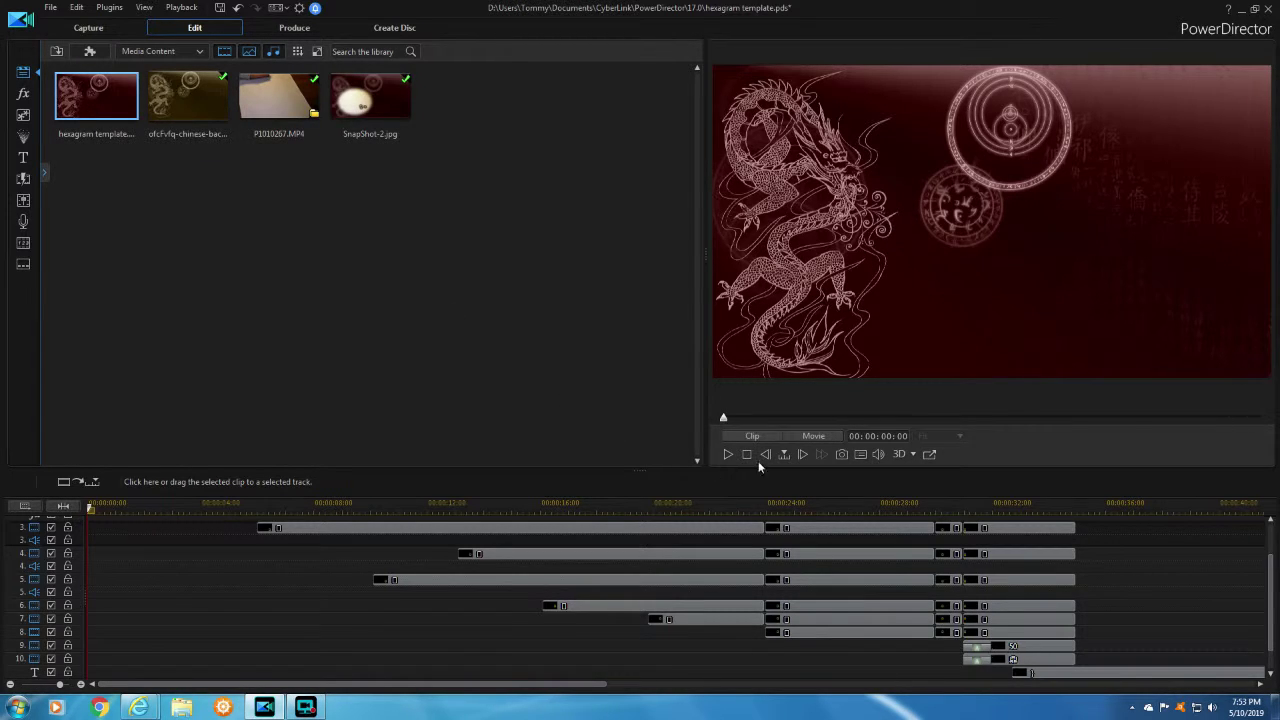
{"action": "left_click", "coordinate": [727, 455]}
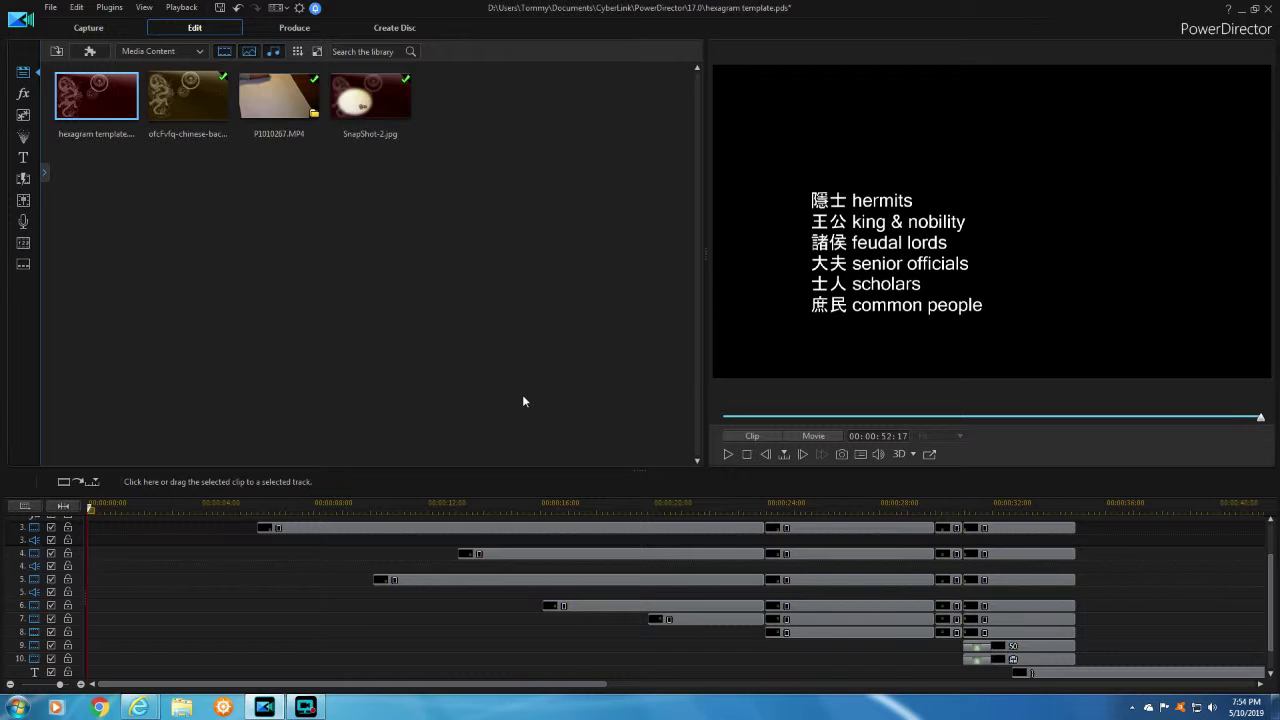
Step: Check the Screen Recorder window and the Internet Explorer window showing the CyberLink Community Forum's recent topics
{"action": "left_click", "coordinate": [307, 708]}
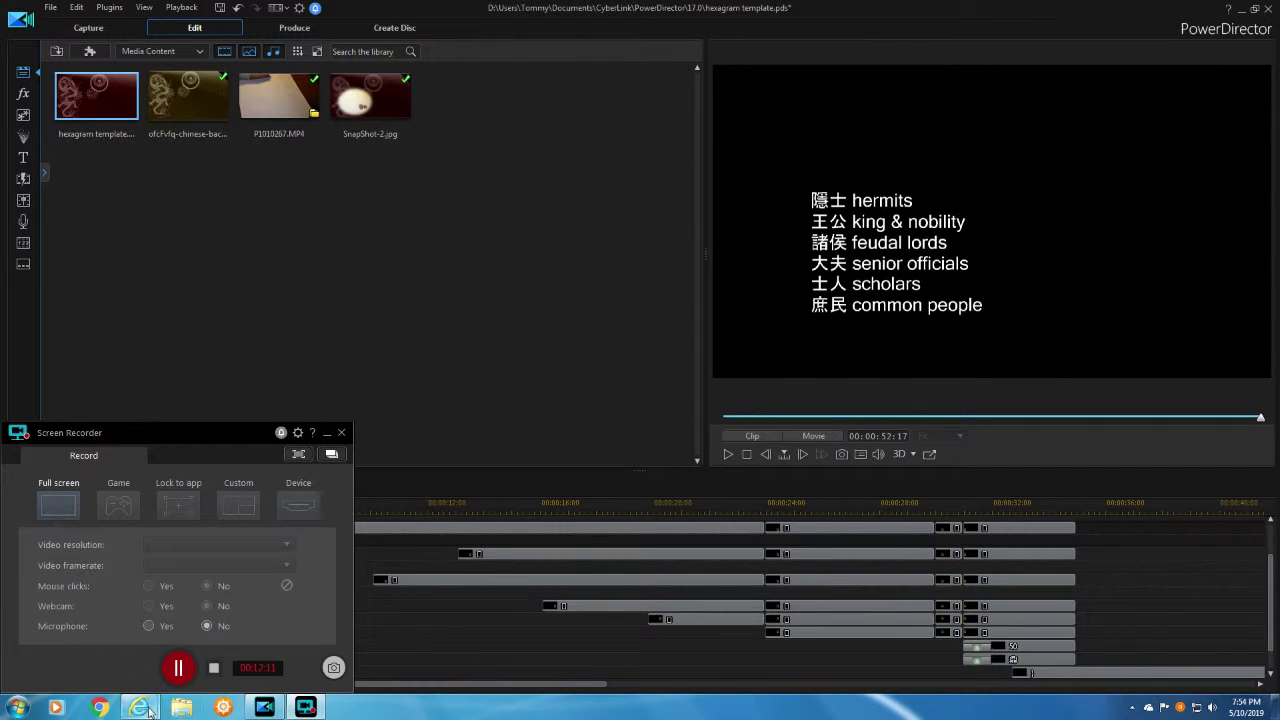
{"action": "mouse_move", "coordinate": [145, 708]}
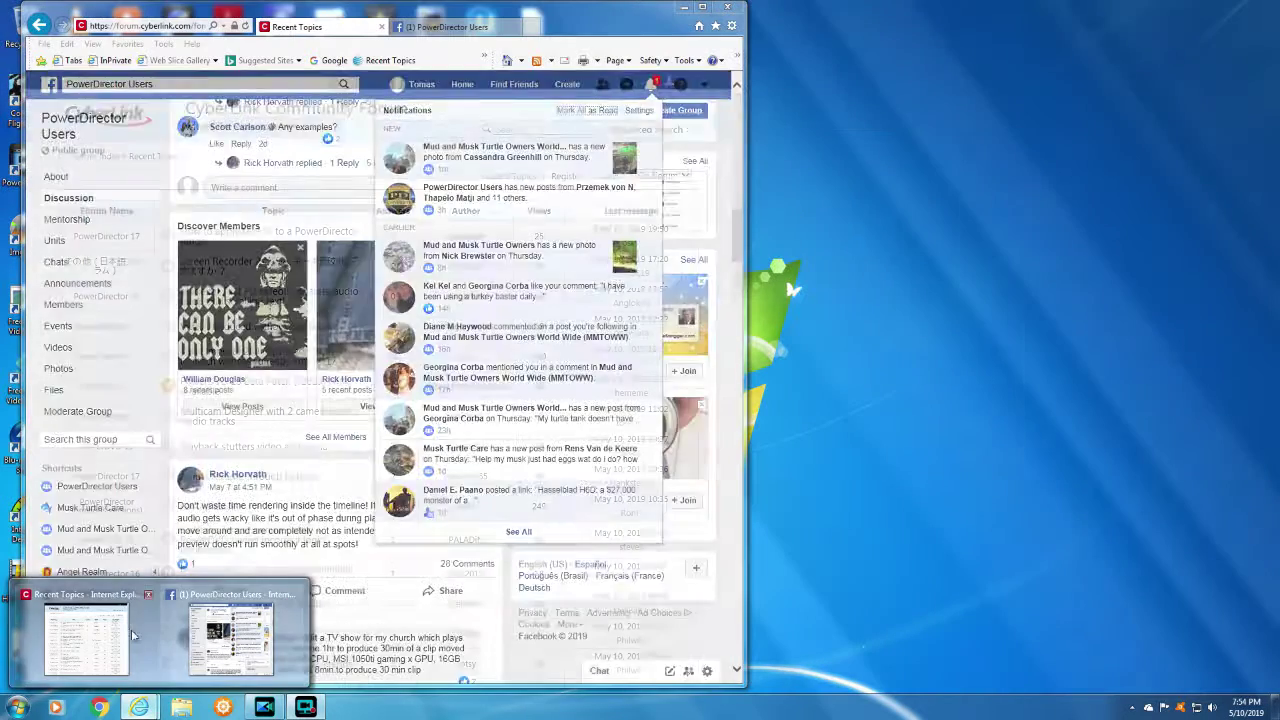
{"action": "left_click", "coordinate": [90, 642]}
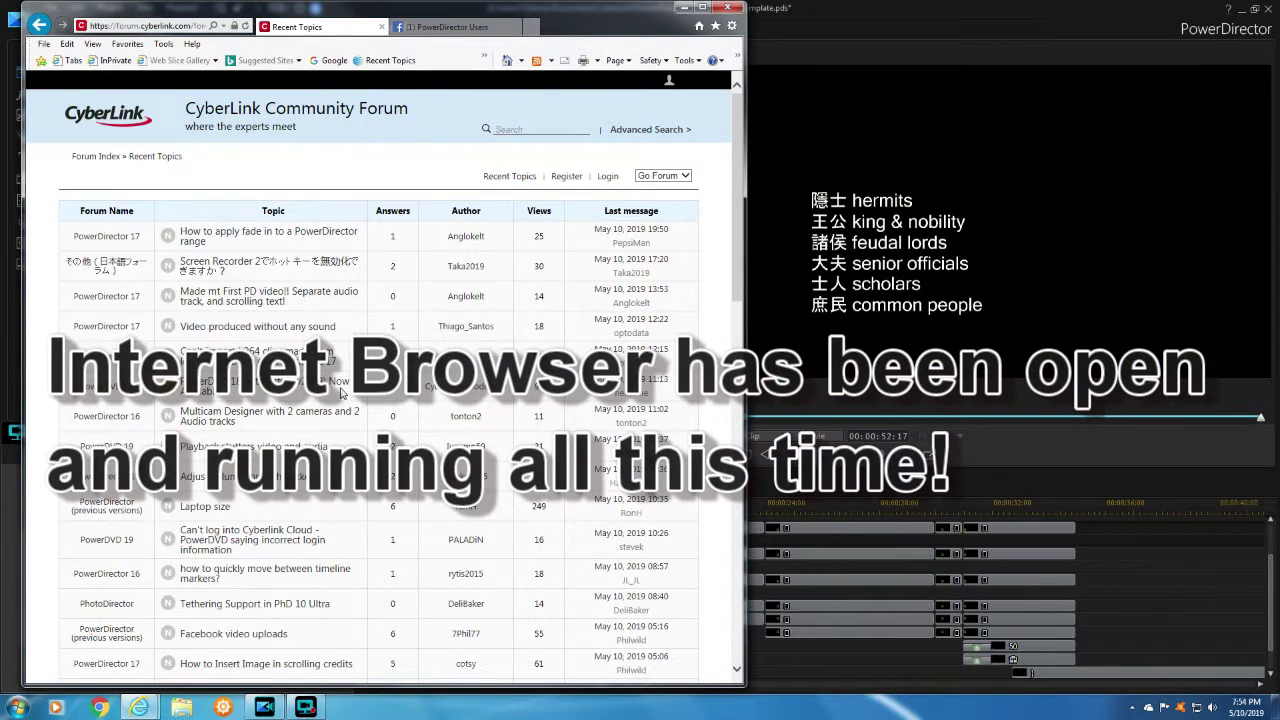
{"action": "left_click", "coordinate": [302, 707]}
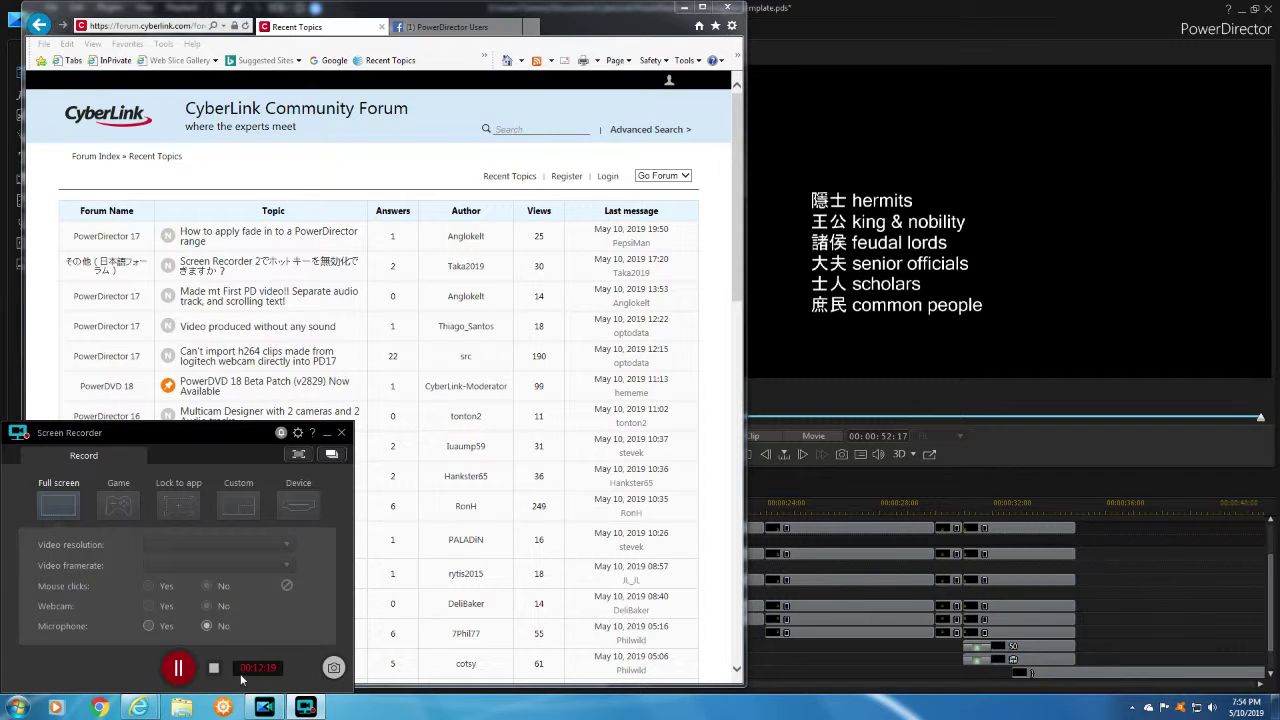